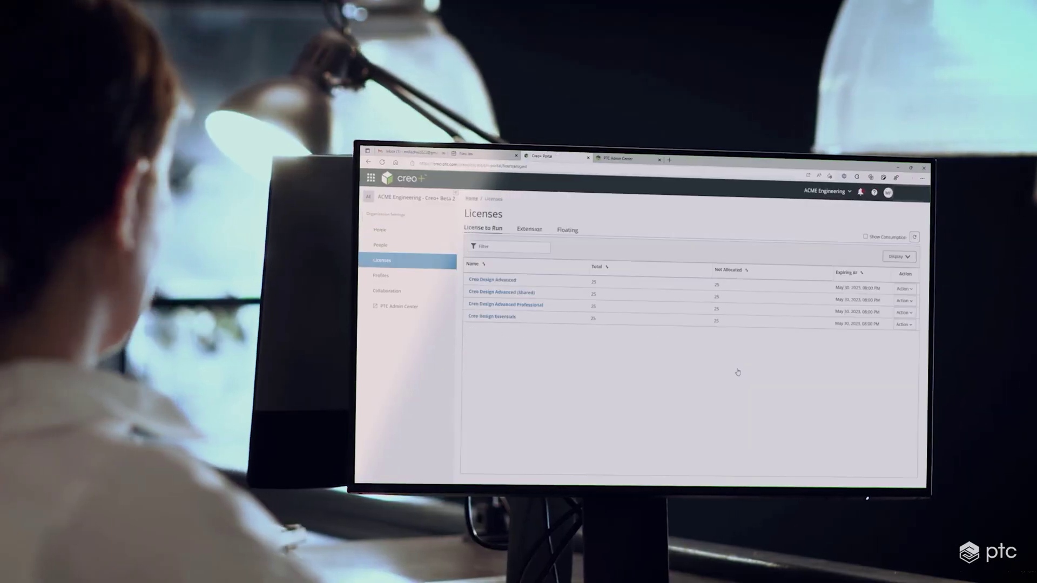
- Begin assigning the third licence by opening the list of people
{"action": "left_click", "coordinate": [904, 313]}
{"action": "left_click", "coordinate": [899, 323]}
{"action": "left_click", "coordinate": [662, 319]}
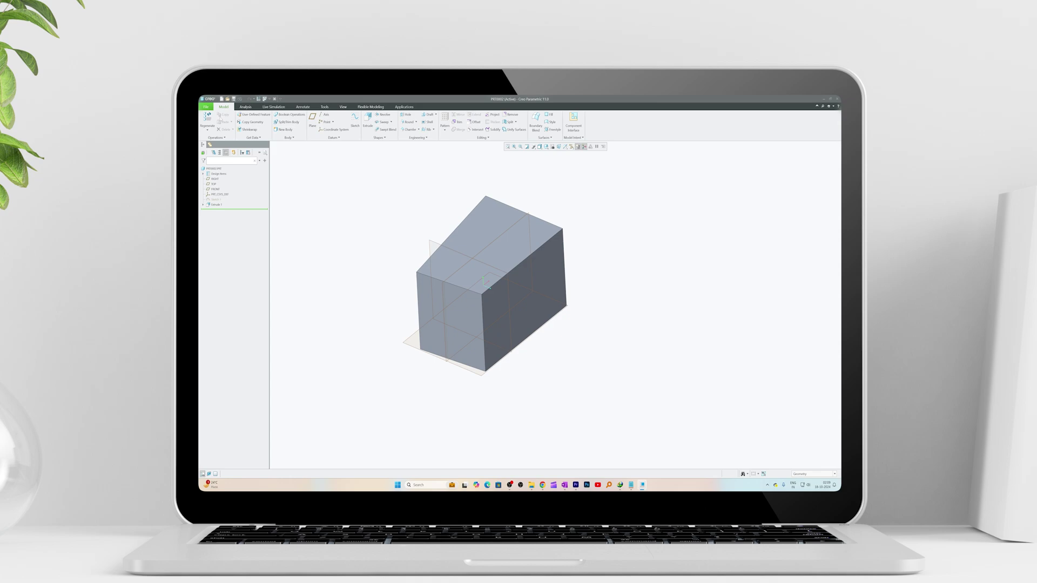
- Browse the Model Display and Entity Display options, then remove cable locations from a harness segment
{"action": "left_click", "coordinate": [207, 106]}
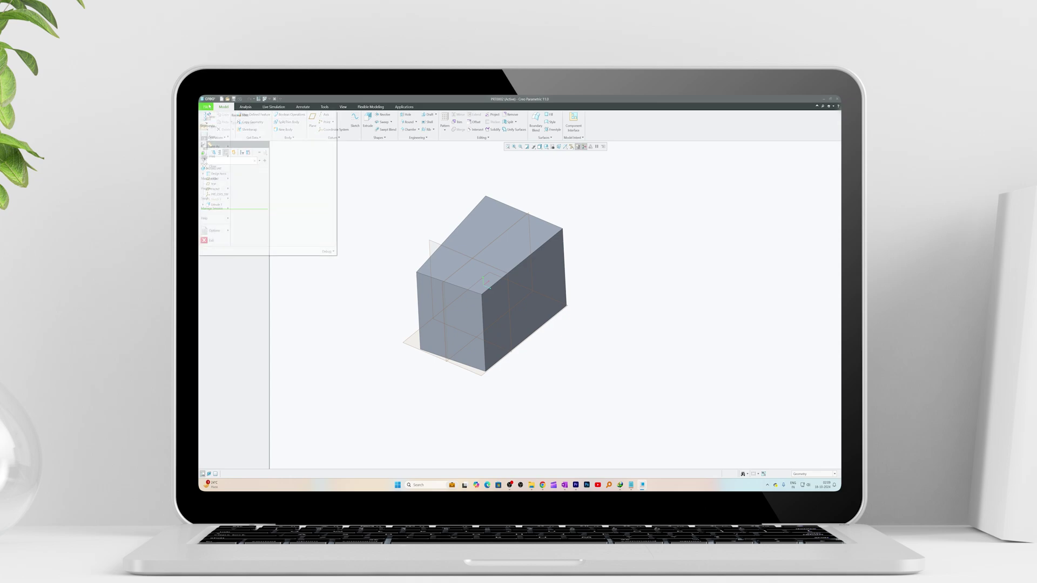
{"action": "left_click", "coordinate": [220, 233]}
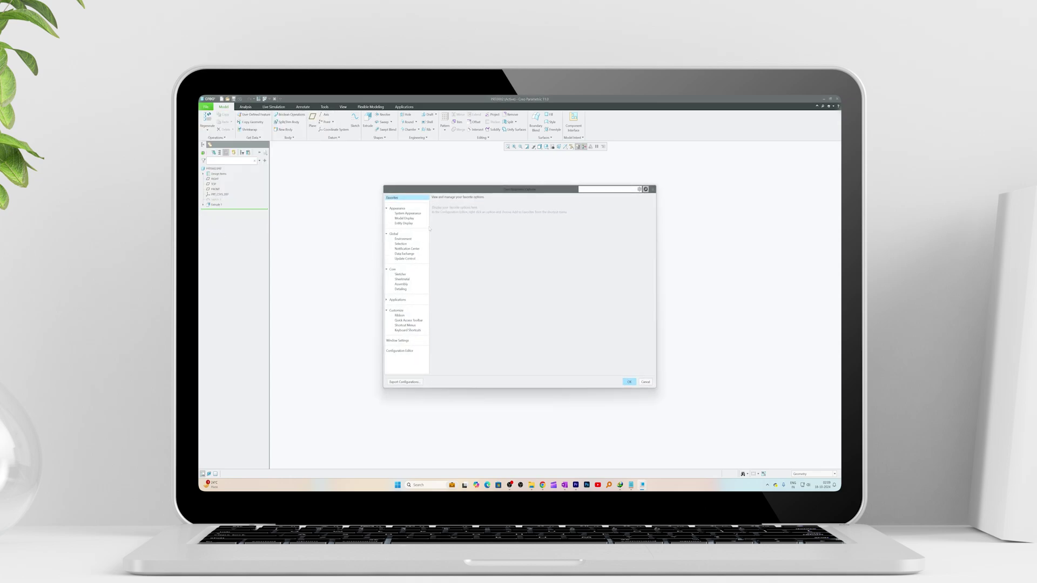
{"action": "left_click", "coordinate": [409, 219]}
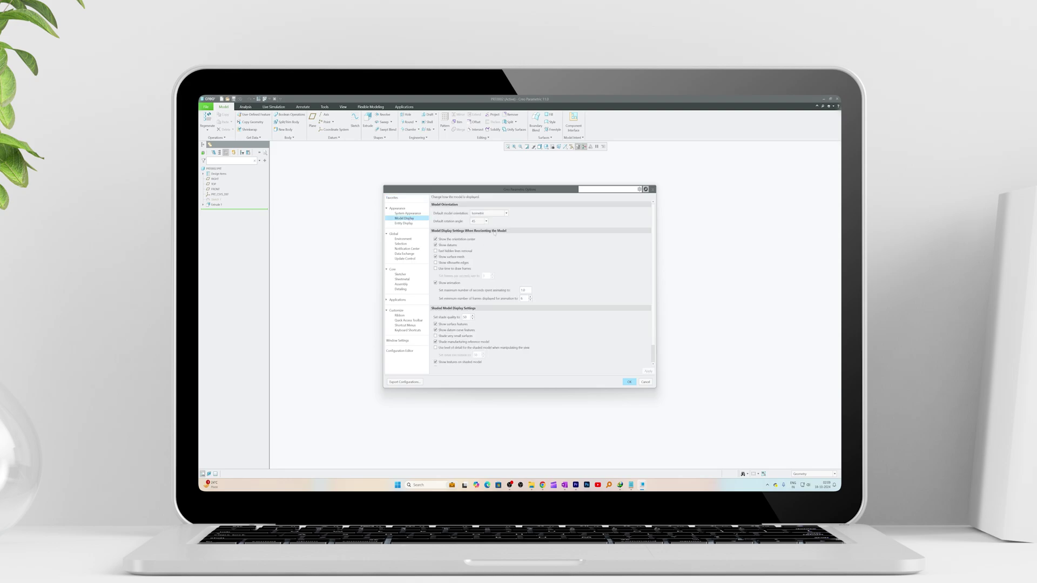
{"action": "scroll", "coordinate": [479, 297], "scroll_direction": "down", "scroll_amount": 1}
{"action": "scroll", "coordinate": [485, 310], "scroll_direction": "up", "scroll_amount": 1}
{"action": "left_click", "coordinate": [404, 223]}
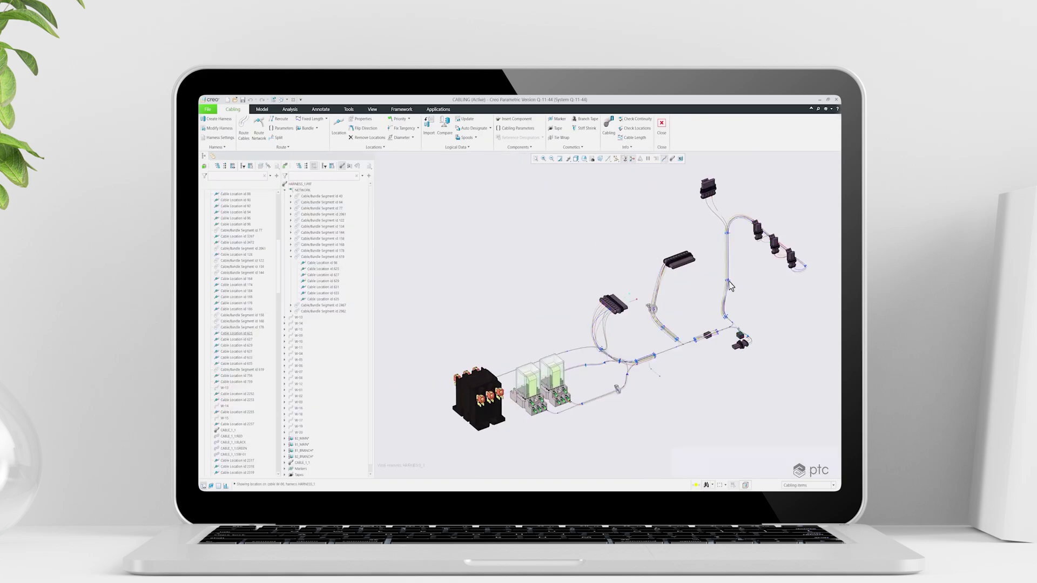
{"action": "left_click", "coordinate": [727, 282]}
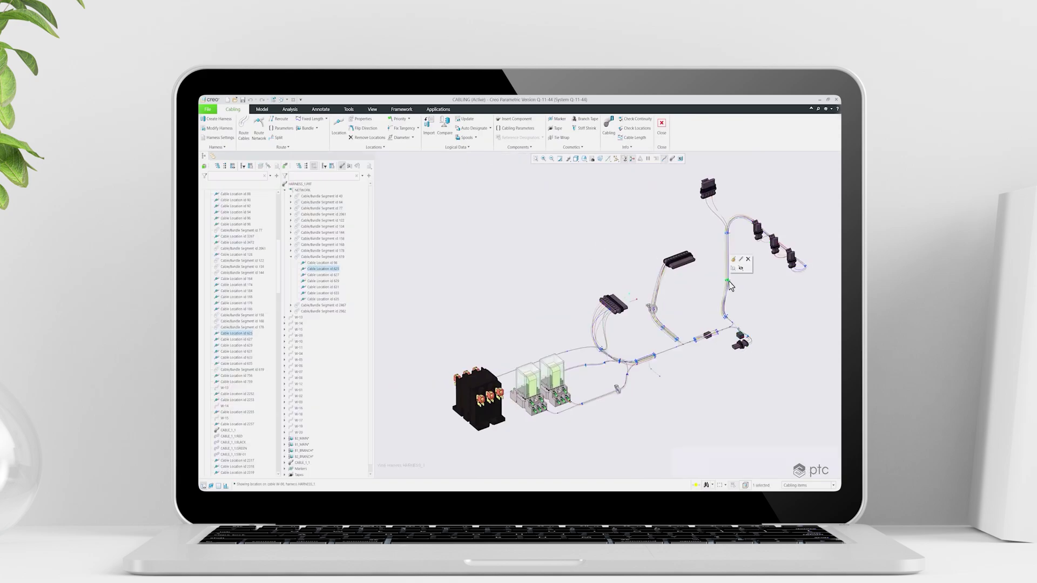
{"action": "left_click", "coordinate": [749, 261]}
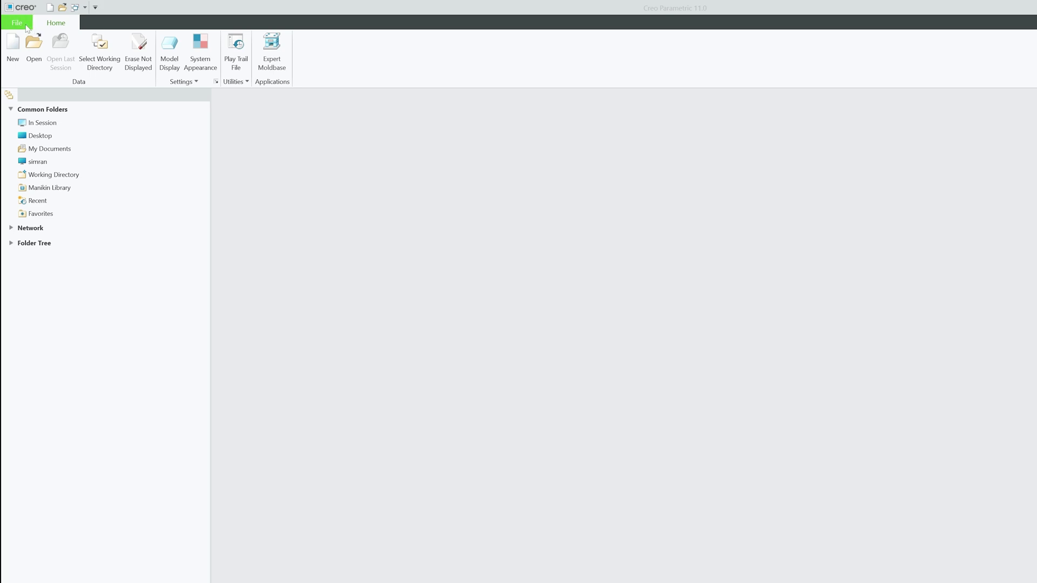
- In System Appearance, try Midnight Theme (Experimental), then switch the theme to Dark Theme
{"action": "left_click", "coordinate": [27, 25]}
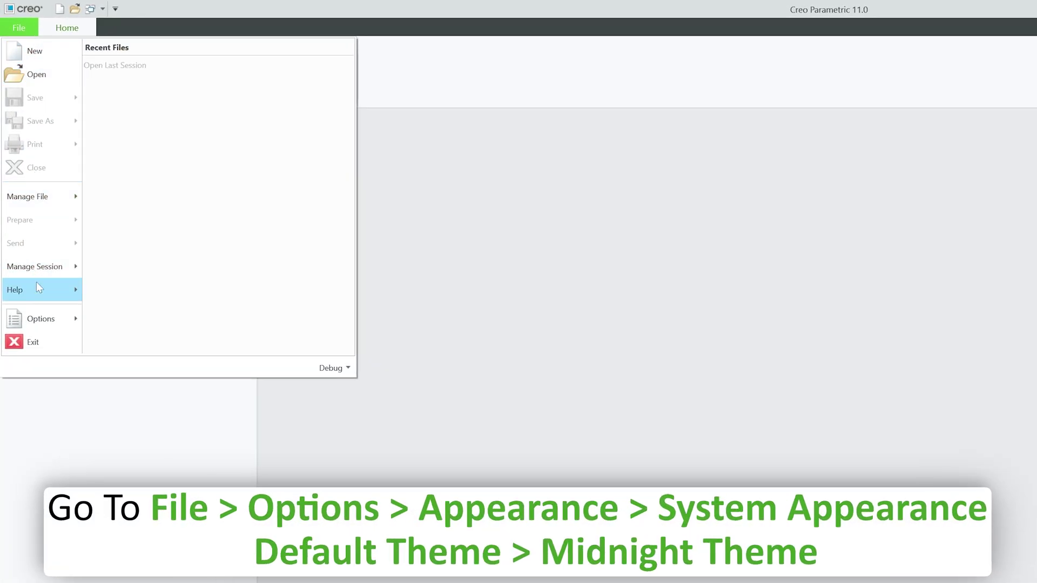
{"action": "left_click", "coordinate": [35, 321]}
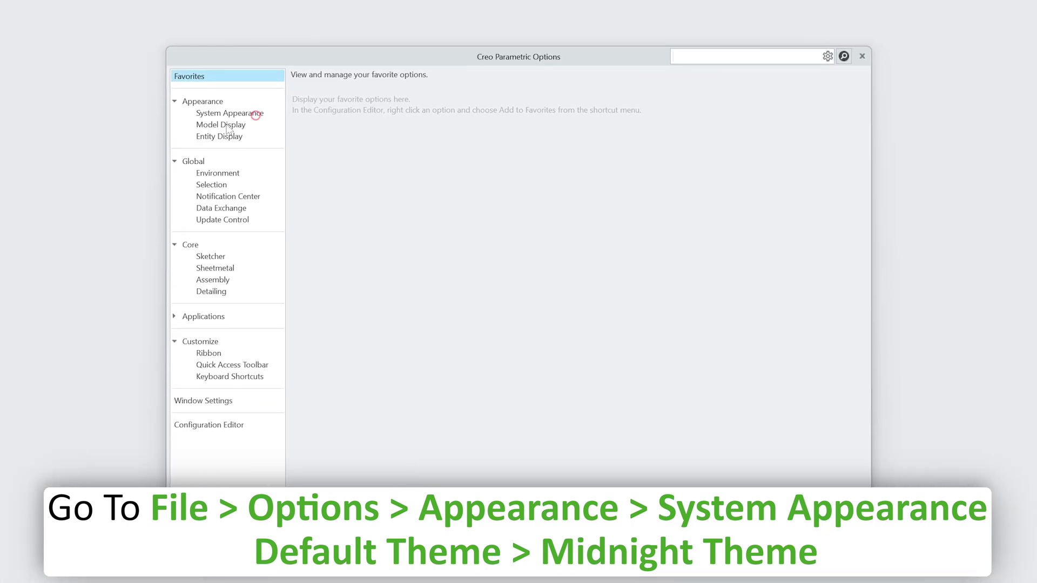
{"action": "left_click", "coordinate": [256, 114]}
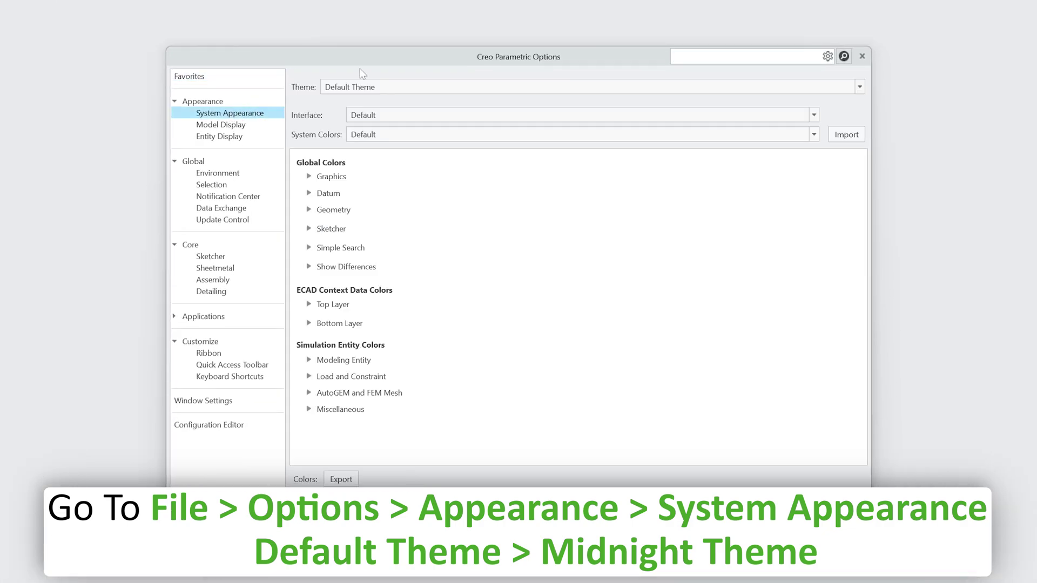
{"action": "left_click", "coordinate": [413, 86]}
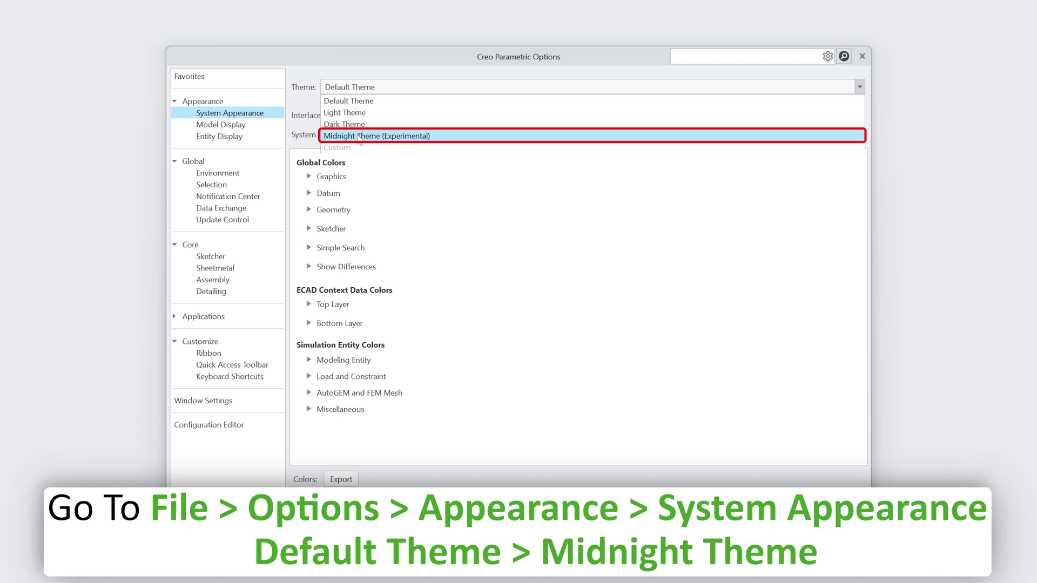
{"action": "left_click", "coordinate": [375, 136]}
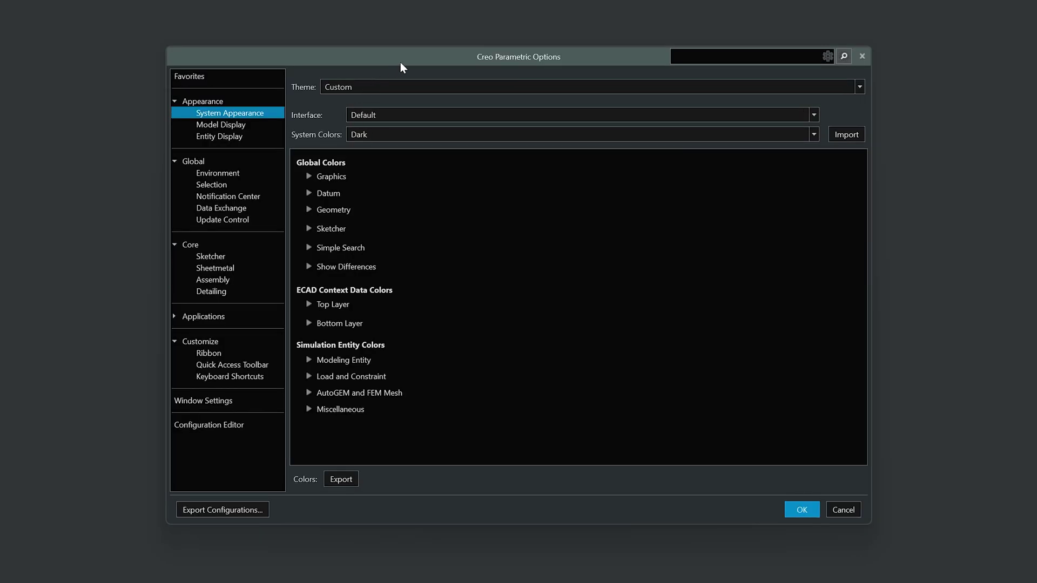
{"action": "left_click_drag", "start_coordinate": [403, 54], "coordinate": [301, 57]}
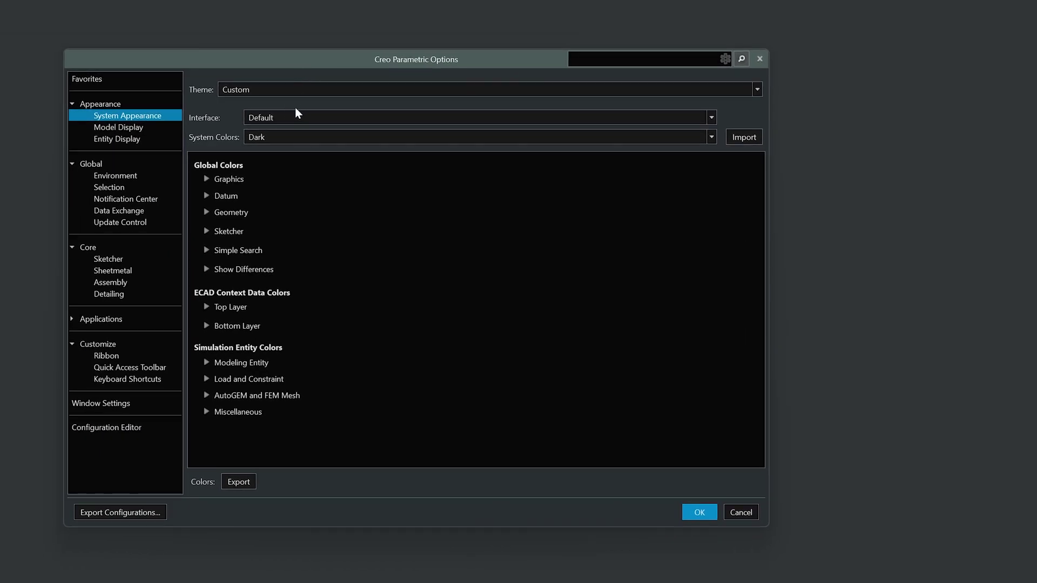
{"action": "left_click", "coordinate": [288, 86]}
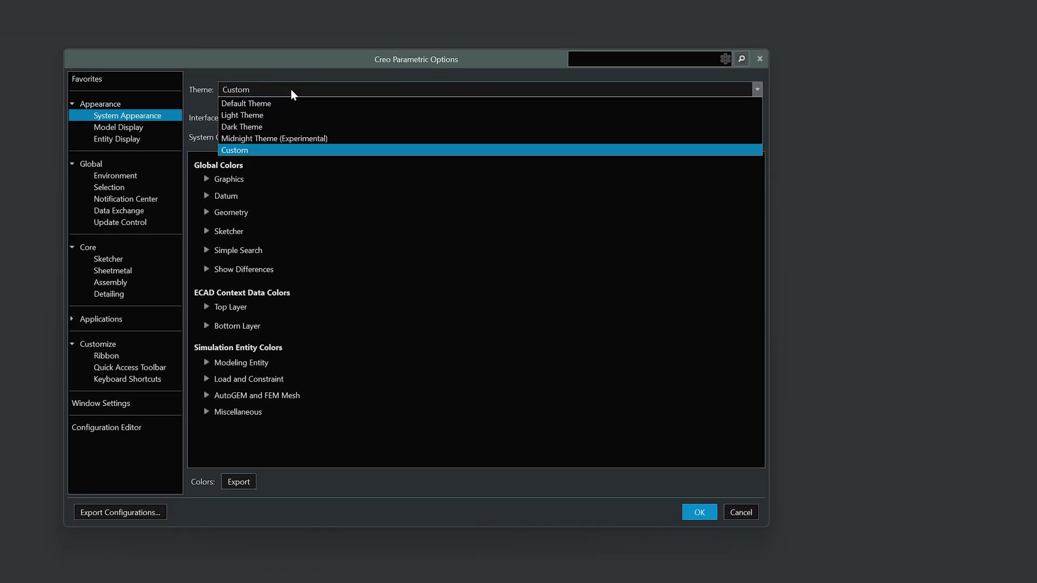
{"action": "left_click", "coordinate": [285, 128]}
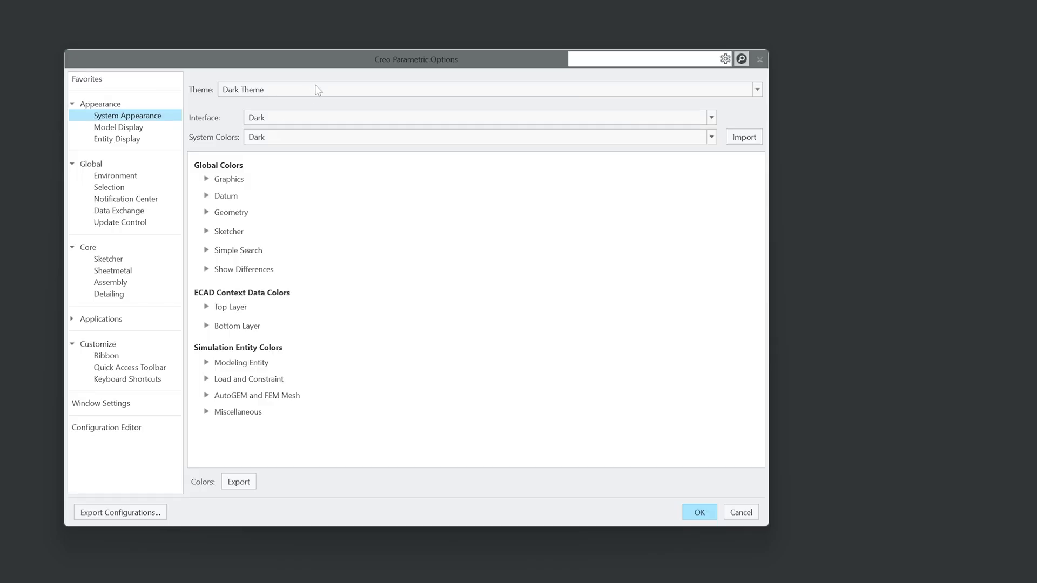
{"action": "left_click_drag", "start_coordinate": [322, 73], "coordinate": [368, 95]}
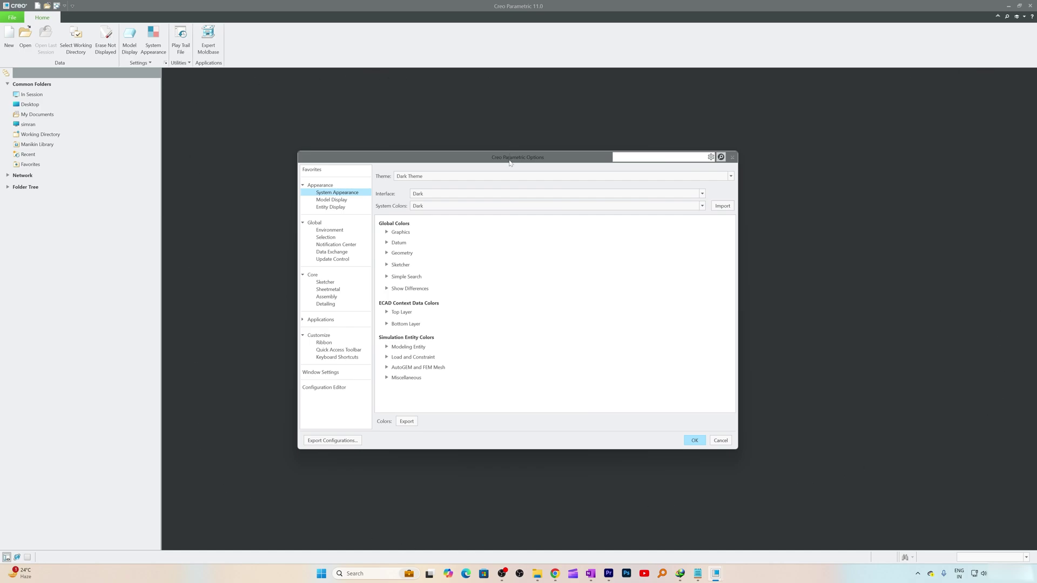
{"action": "left_click_drag", "start_coordinate": [510, 161], "coordinate": [444, 218]}
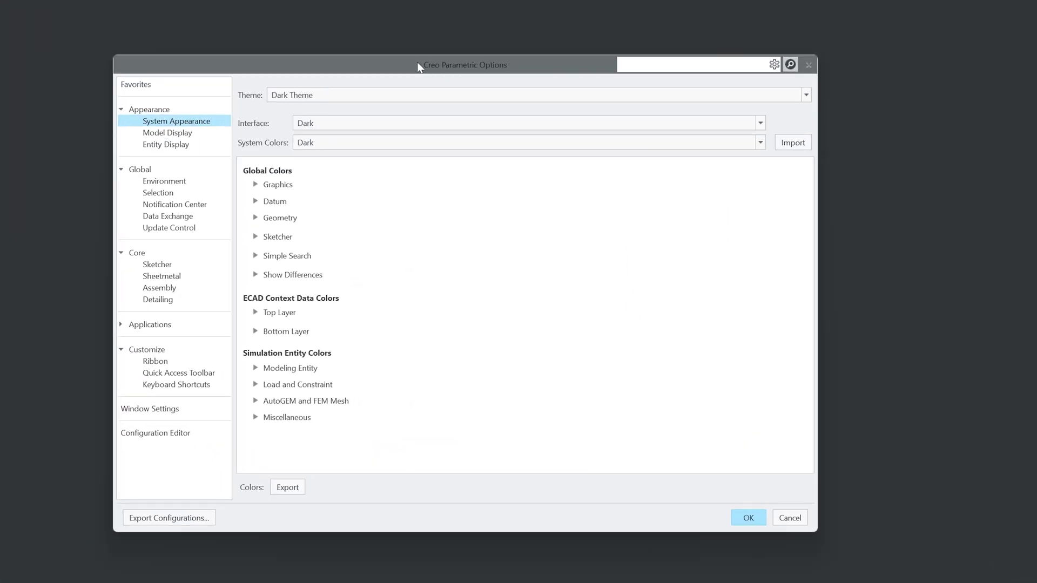
- Try the Light Theme, then leave the theme at Default Theme
{"action": "left_click", "coordinate": [324, 100]}
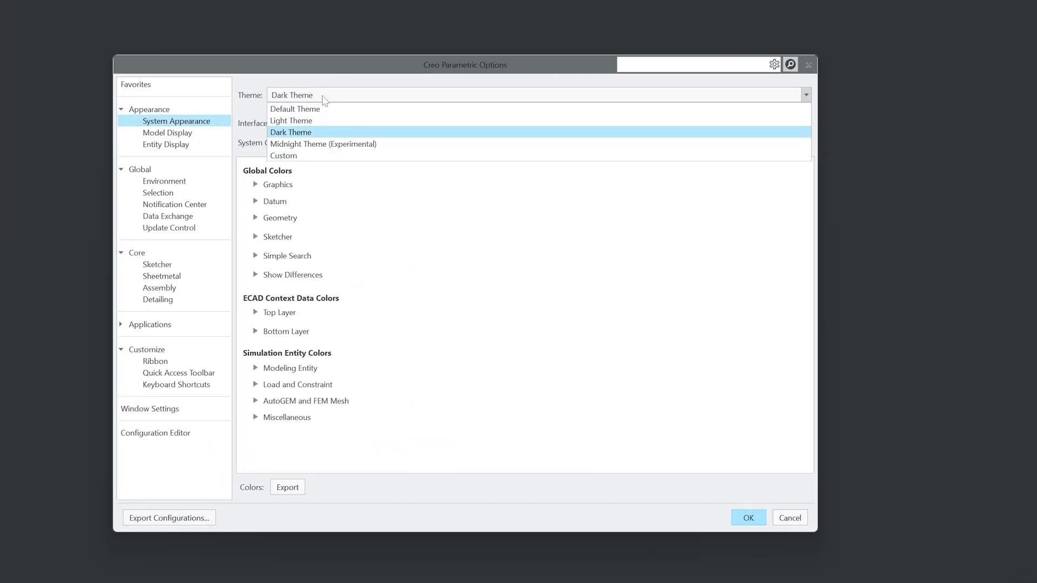
{"action": "left_click", "coordinate": [301, 121]}
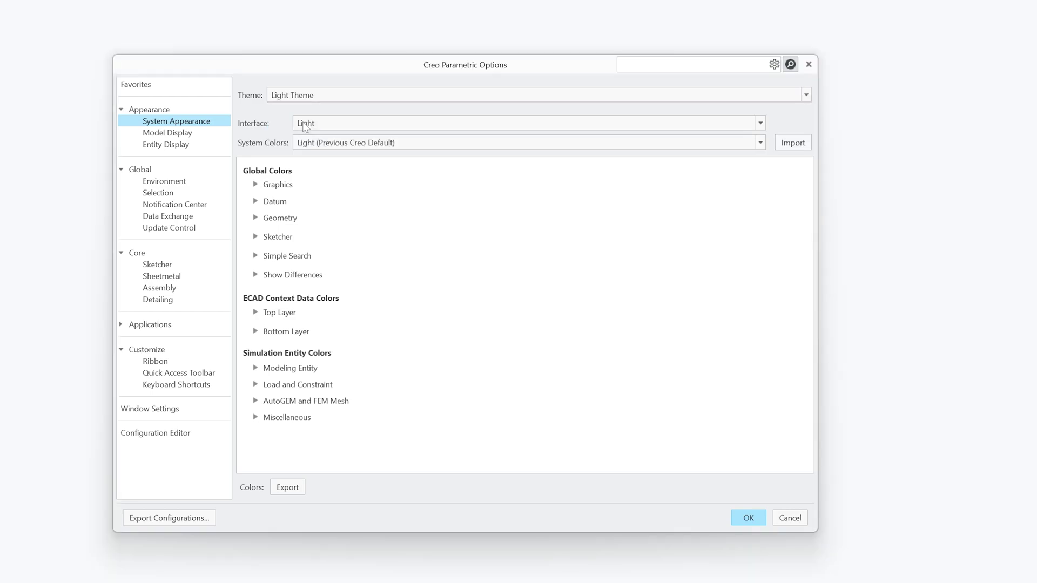
{"action": "key", "text": "Up"}
{"action": "mouse_move", "coordinate": [313, 75]}
{"action": "left_mouse_down"}
{"action": "mouse_move", "coordinate": [501, 160]}
{"action": "mouse_move", "coordinate": [406, 67]}
{"action": "mouse_move", "coordinate": [268, 102]}
{"action": "mouse_move", "coordinate": [318, 86]}
{"action": "left_mouse_up"}
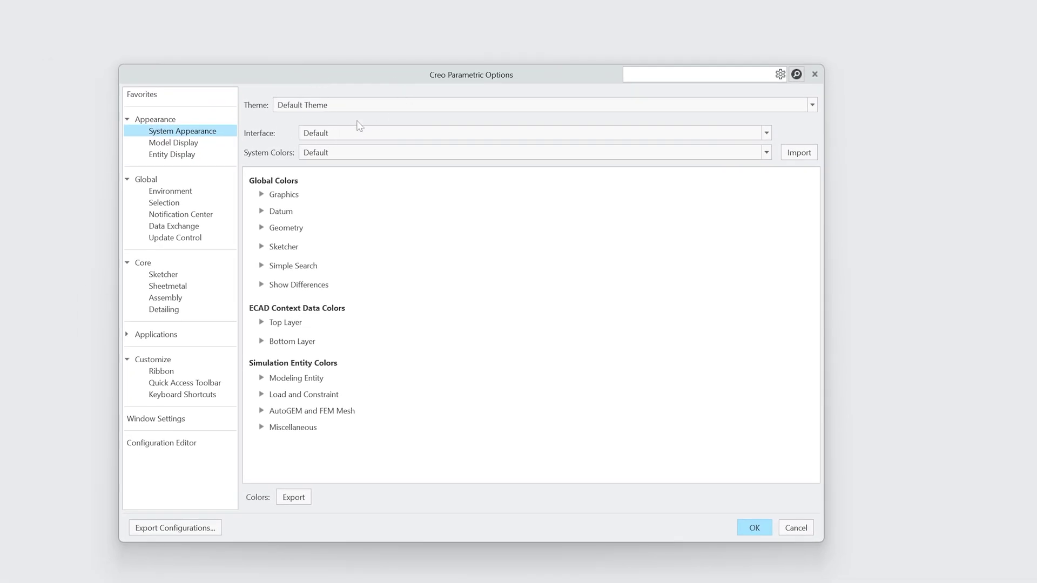
{"action": "left_click", "coordinate": [316, 106]}
{"action": "left_click", "coordinate": [315, 106]}
- Try Light for the Interface colour, then set it to Dark
{"action": "left_click", "coordinate": [316, 140]}
{"action": "left_click", "coordinate": [331, 158]}
{"action": "left_click", "coordinate": [329, 139]}
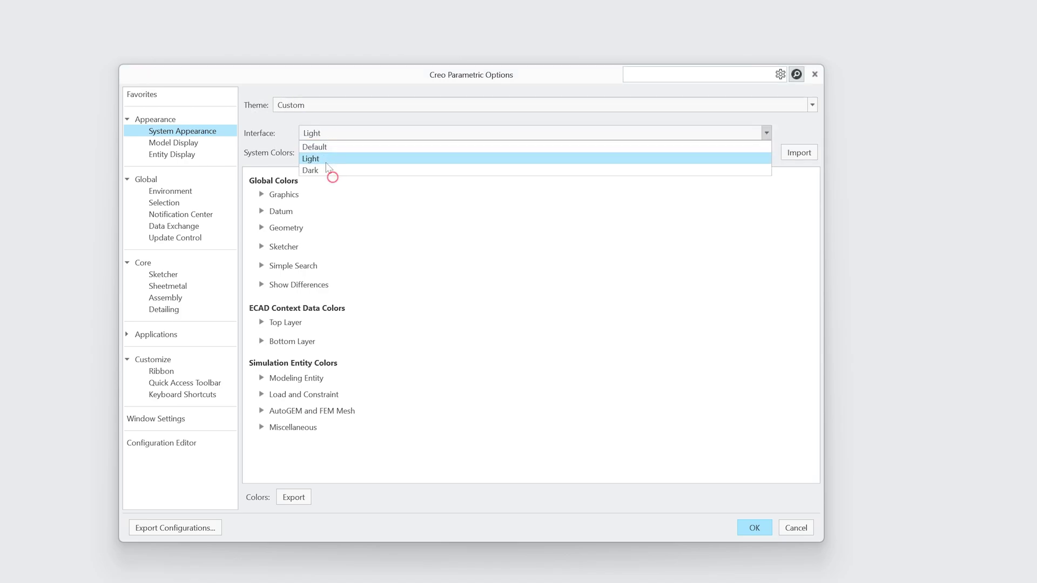
{"action": "left_click", "coordinate": [331, 171]}
- After trying Black on White, set System Colors to Light (Previous Creo Default)
{"action": "left_click", "coordinate": [334, 155]}
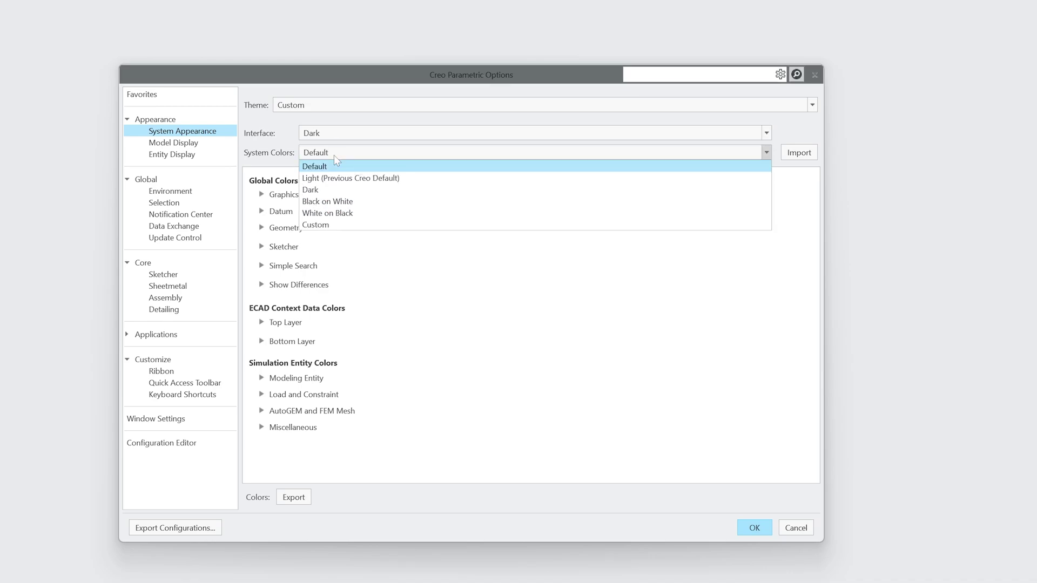
{"action": "left_click", "coordinate": [327, 176]}
{"action": "left_click", "coordinate": [340, 157]}
{"action": "left_click", "coordinate": [329, 178]}
{"action": "left_click", "coordinate": [332, 160]}
{"action": "left_click", "coordinate": [342, 201]}
{"action": "left_click", "coordinate": [341, 155]}
{"action": "left_click", "coordinate": [345, 178]}
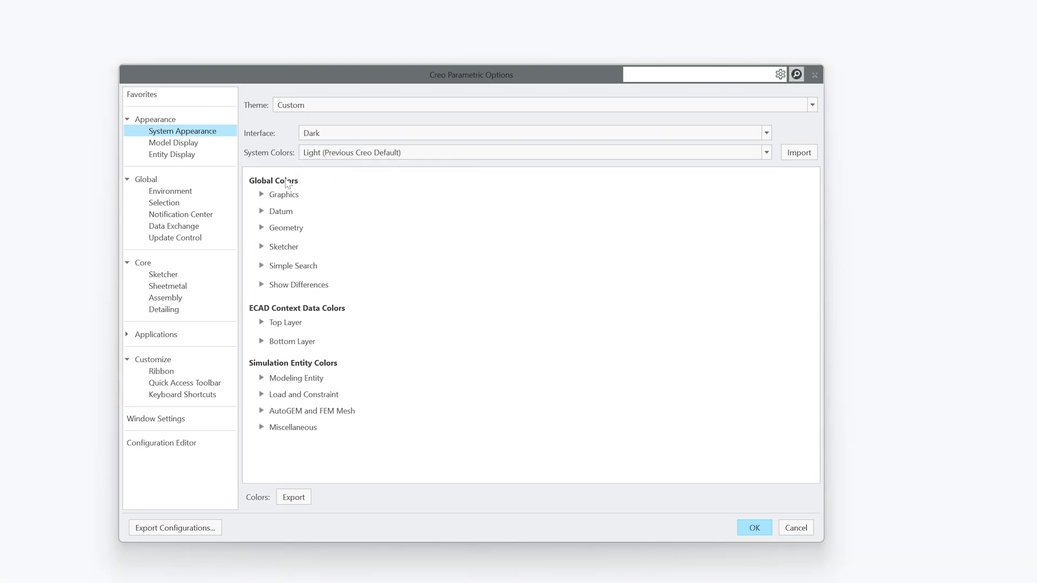
{"action": "left_click", "coordinate": [344, 134]}
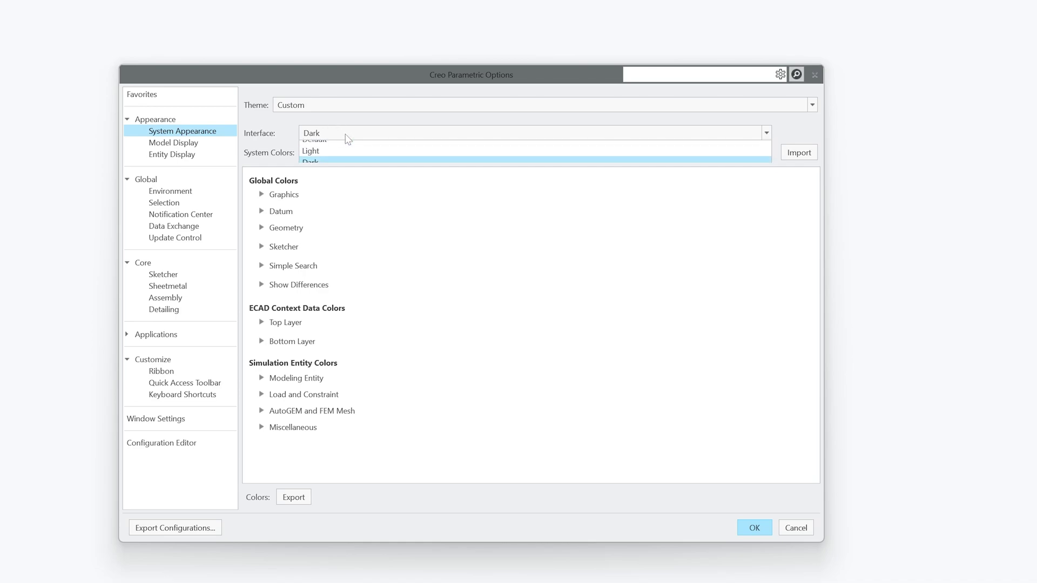
{"action": "left_click", "coordinate": [366, 112]}
{"action": "left_click", "coordinate": [366, 111]}
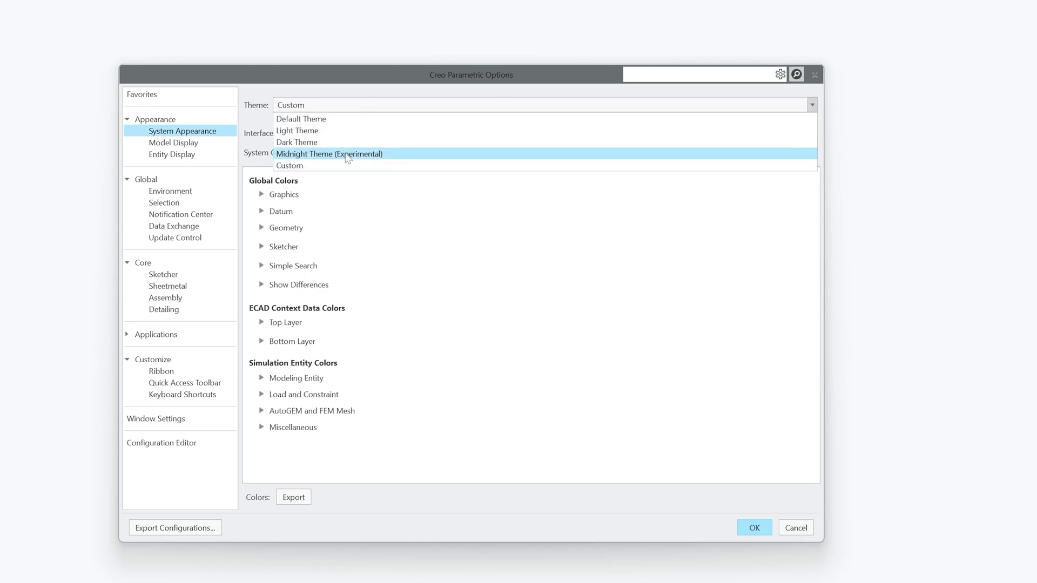
- Expand the Graphics global colours and set the Sketch colour to black
{"action": "left_click", "coordinate": [275, 91]}
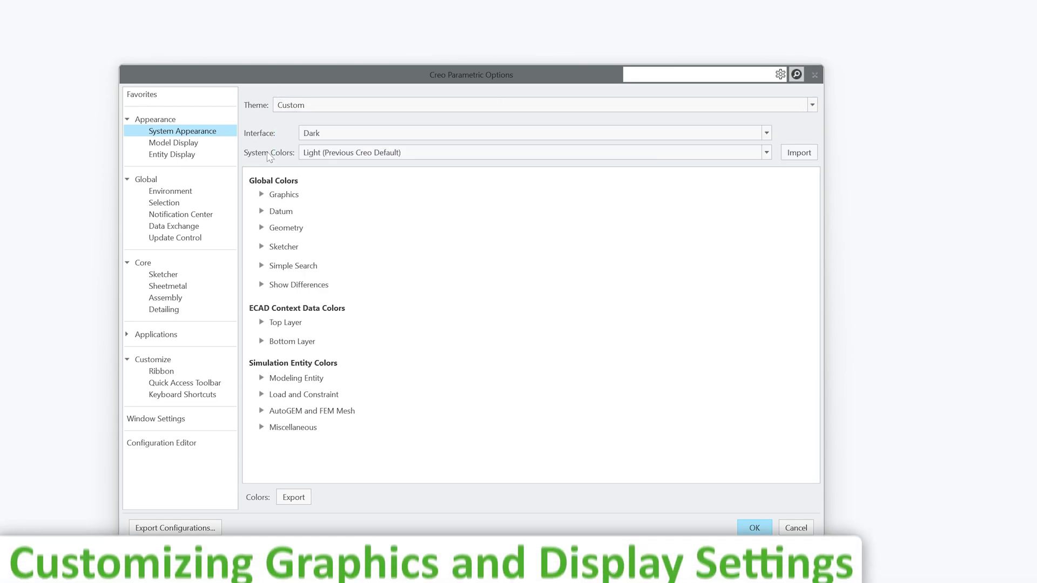
{"action": "left_click", "coordinate": [261, 194]}
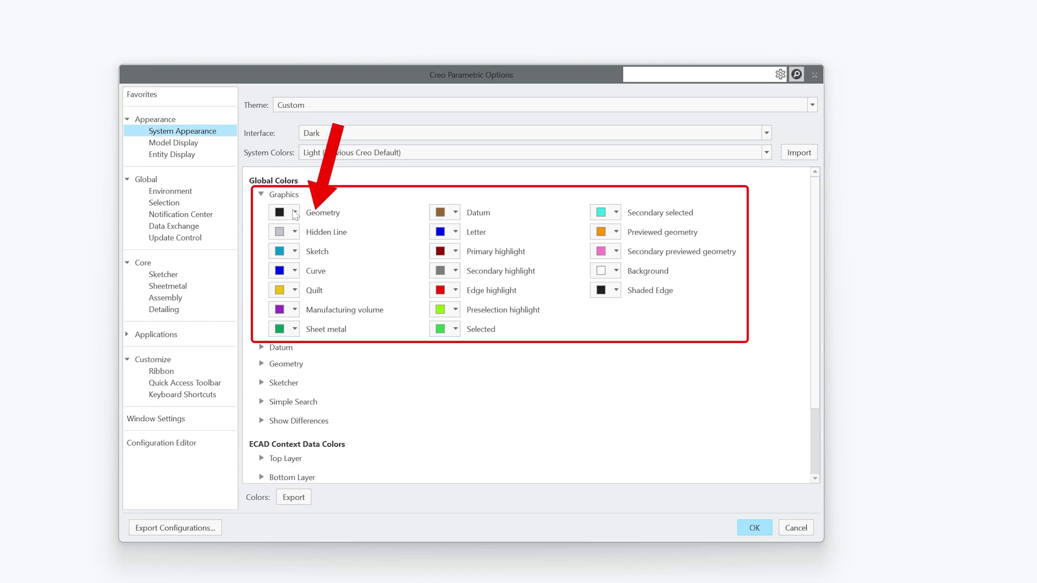
{"action": "left_click", "coordinate": [294, 251]}
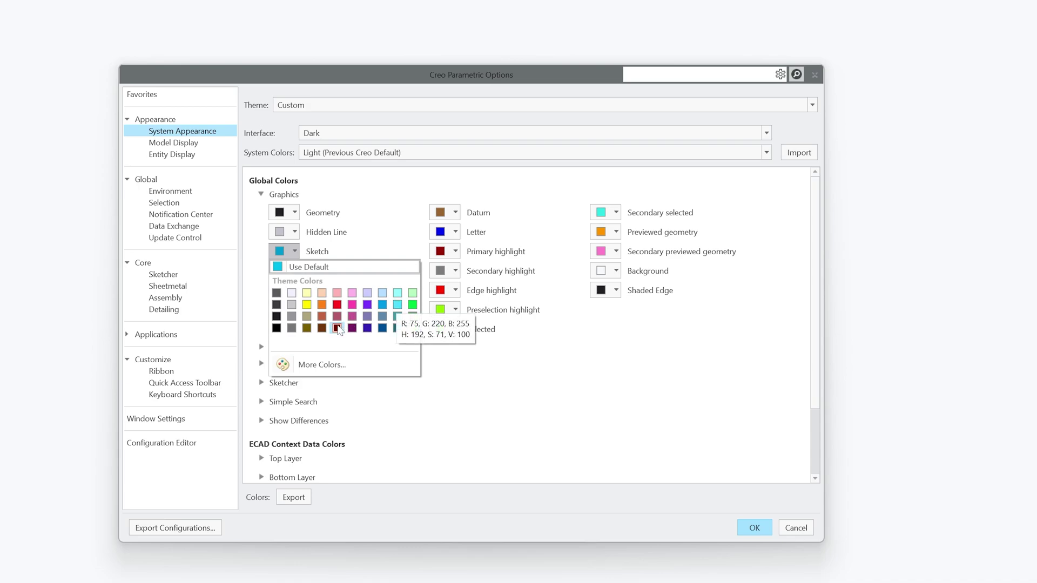
{"action": "left_click", "coordinate": [276, 327]}
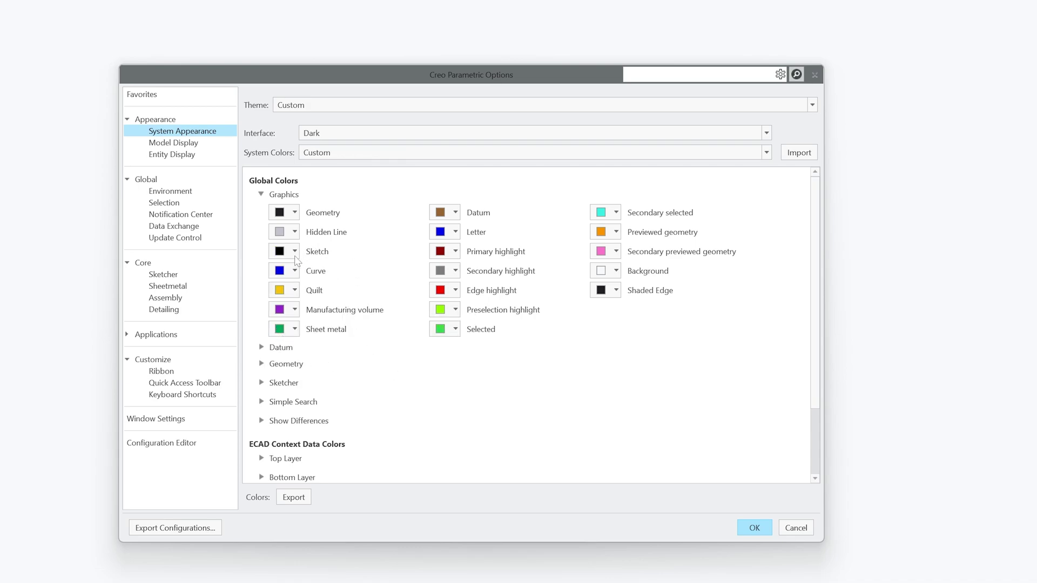
- Apply the colour options and create the new solid part PRT0002
{"action": "left_click", "coordinate": [754, 529]}
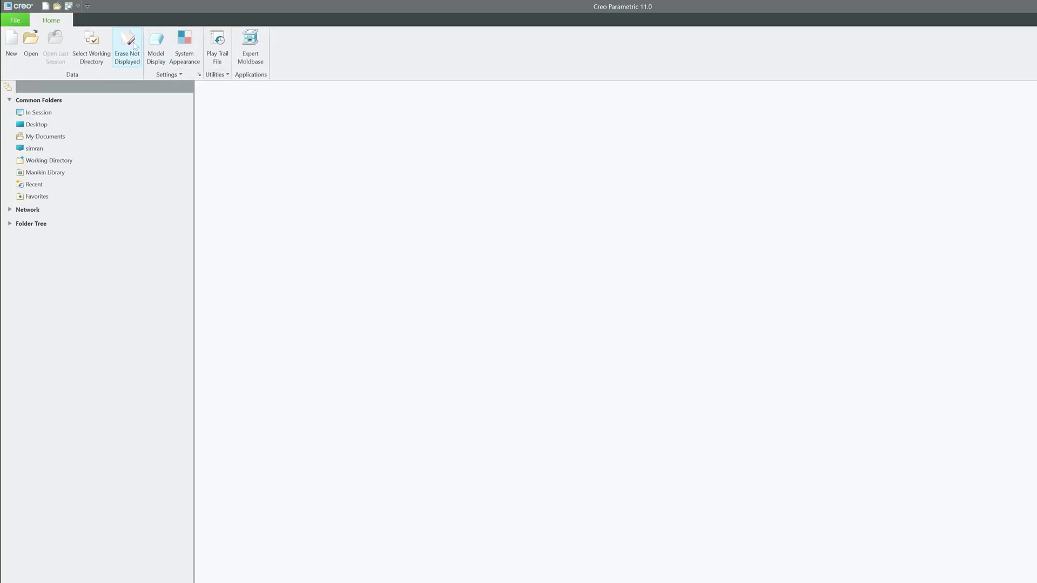
{"action": "key", "text": "ctrl+n"}
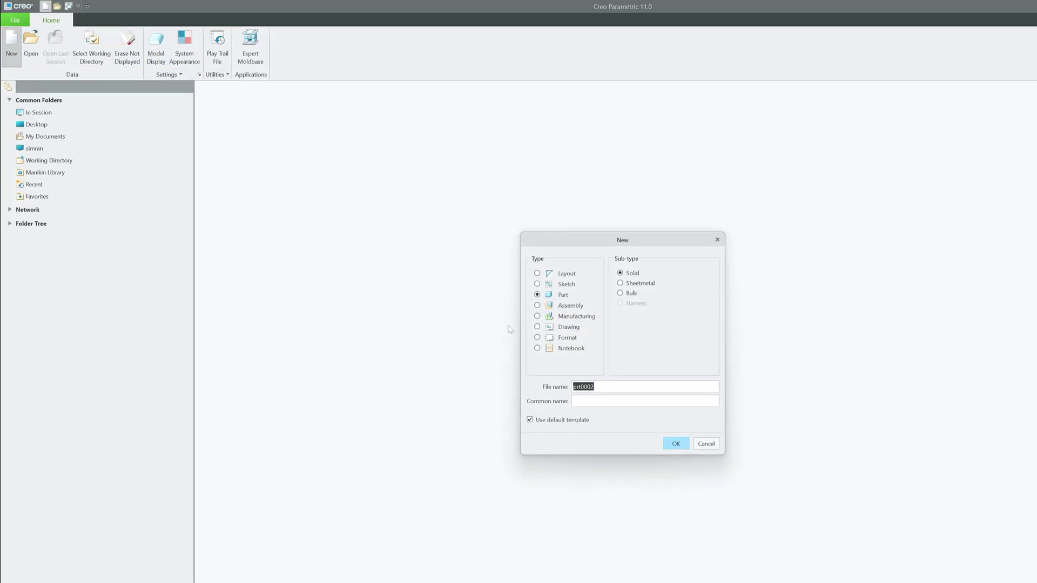
{"action": "left_click", "coordinate": [676, 444]}
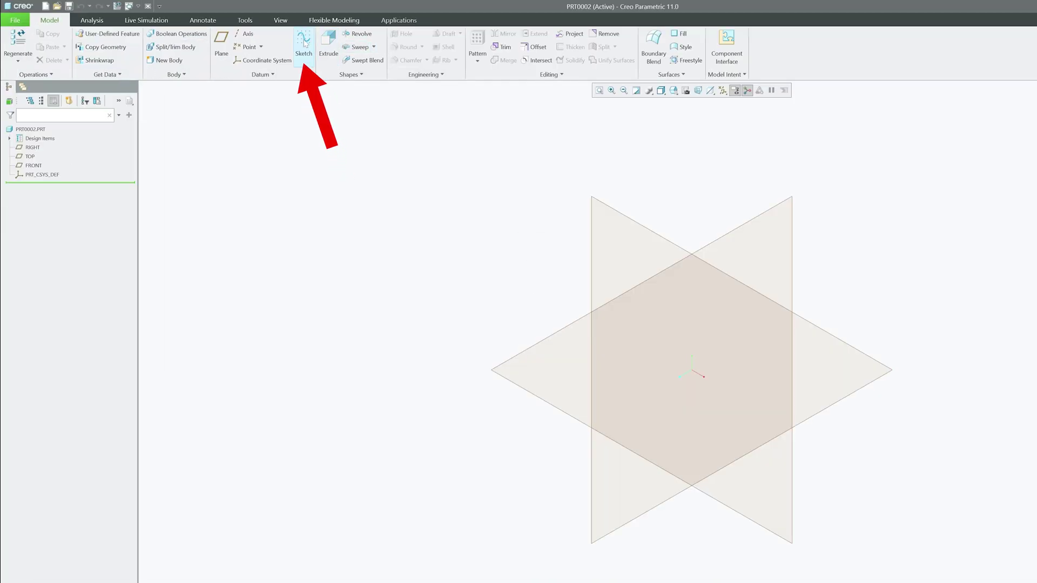
- Sketch a closed four-sided line profile on the RIGHT plane as Sketch 1
{"action": "left_click", "coordinate": [305, 54]}
{"action": "left_click", "coordinate": [540, 348]}
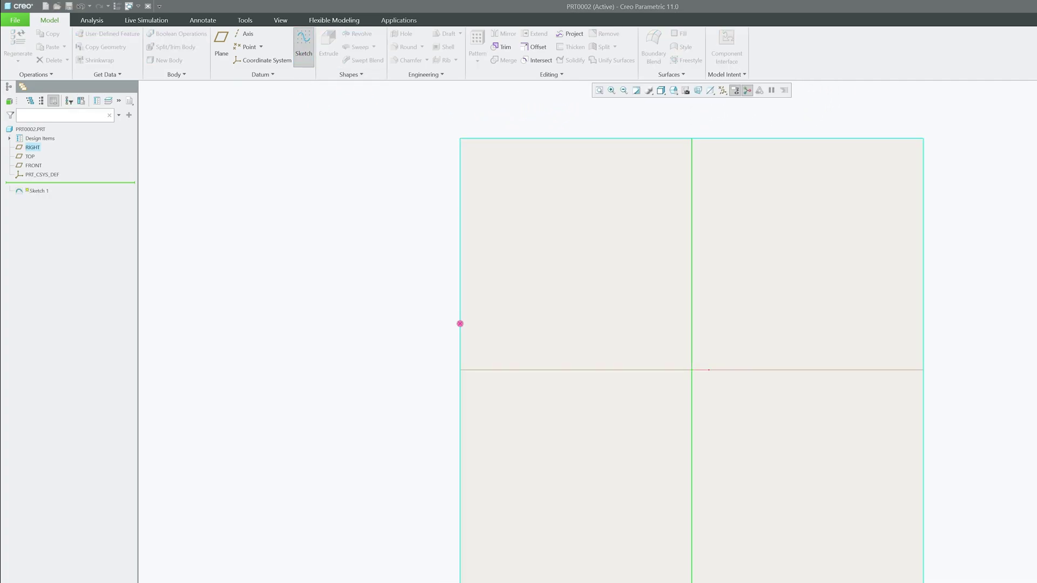
{"action": "key", "text": "l"}
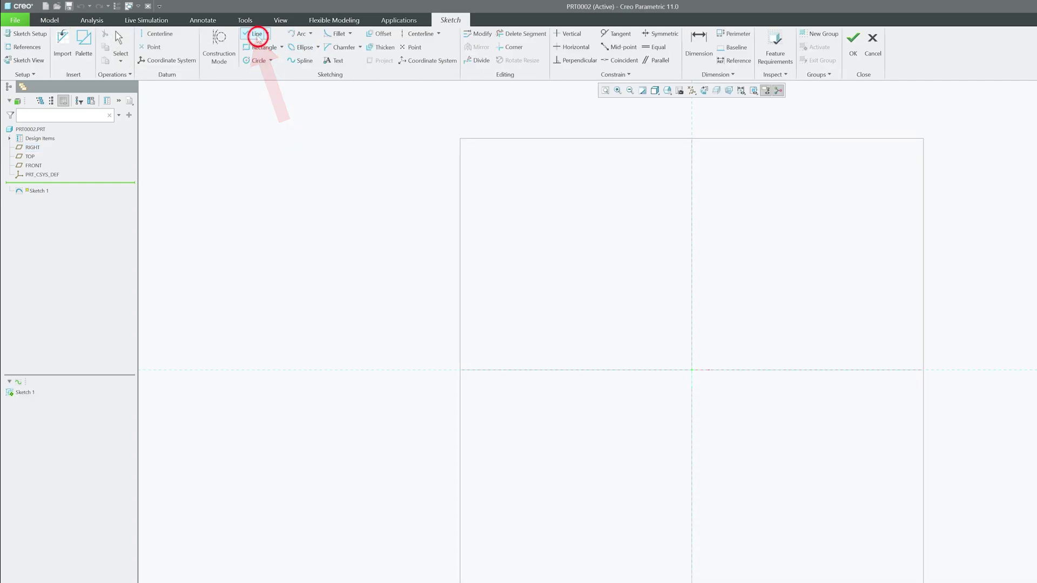
{"action": "left_click", "coordinate": [867, 266]}
{"action": "left_click", "coordinate": [868, 454]}
{"action": "left_click", "coordinate": [612, 454]}
{"action": "left_click", "coordinate": [598, 305]}
{"action": "middle_click", "coordinate": [636, 270]}
{"action": "left_click", "coordinate": [854, 39]}
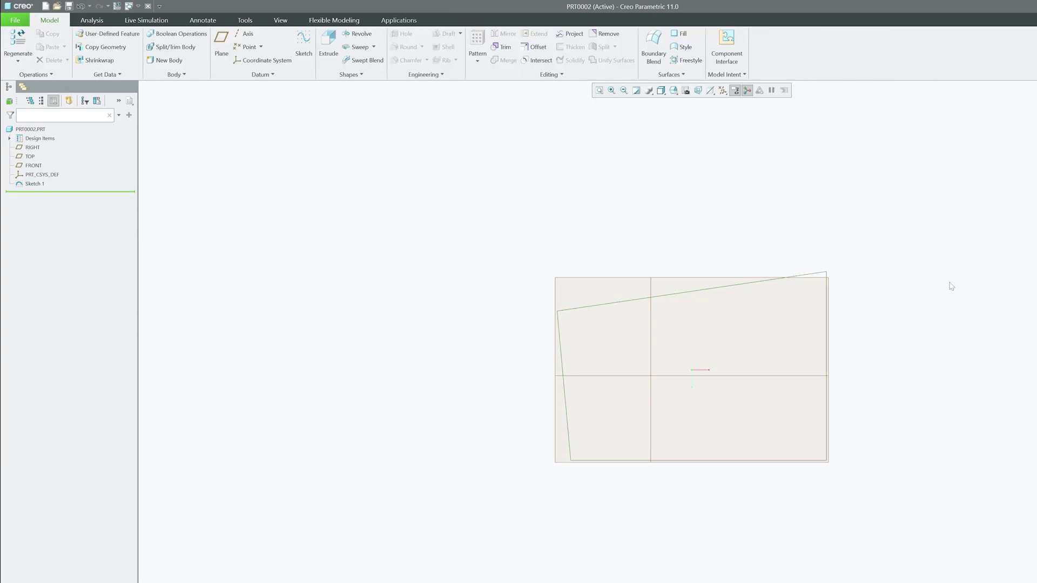
- Orbit and zoom the view to inspect Sketch 1 in 3-D
{"action": "middle_click_drag", "start_coordinate": [949, 285], "coordinate": [875, 291]}
{"action": "scroll", "coordinate": [549, 371], "scroll_direction": "down", "scroll_amount": 5}
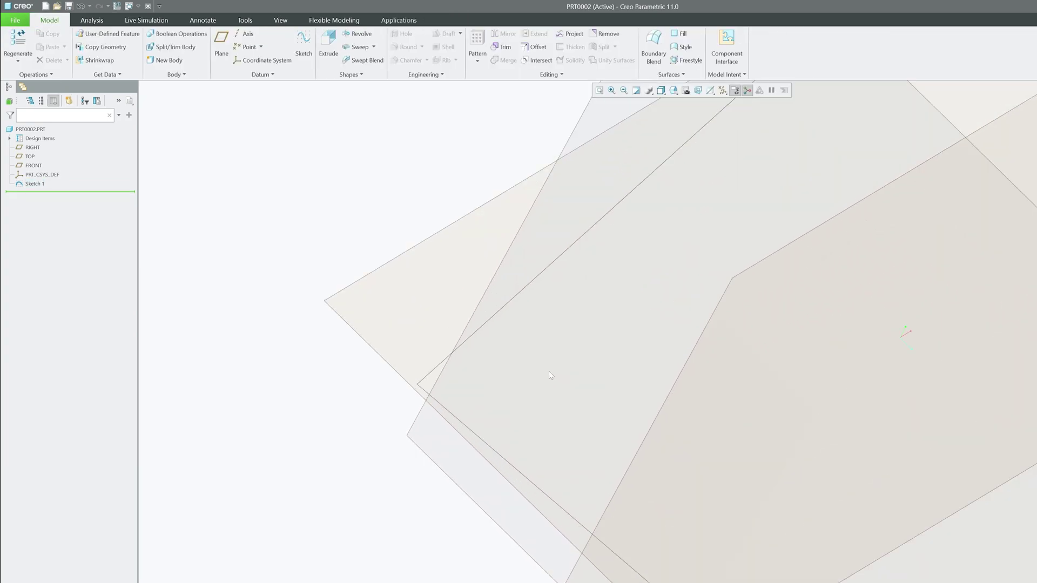
{"action": "scroll", "coordinate": [548, 371], "scroll_direction": "up", "scroll_amount": 3}
{"action": "scroll", "coordinate": [440, 446], "scroll_direction": "up", "scroll_amount": 3}
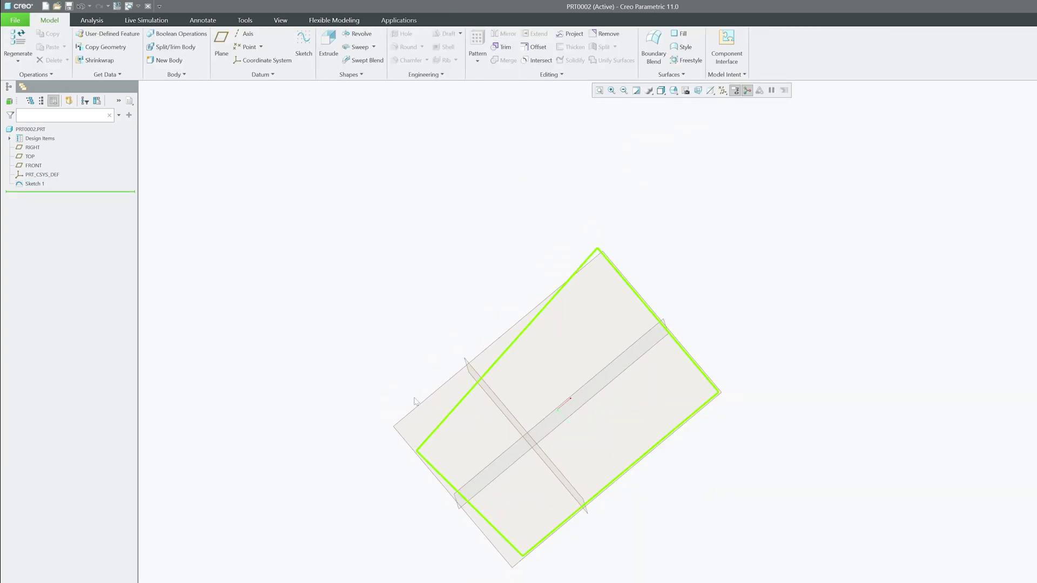
{"action": "left_click", "coordinate": [15, 20]}
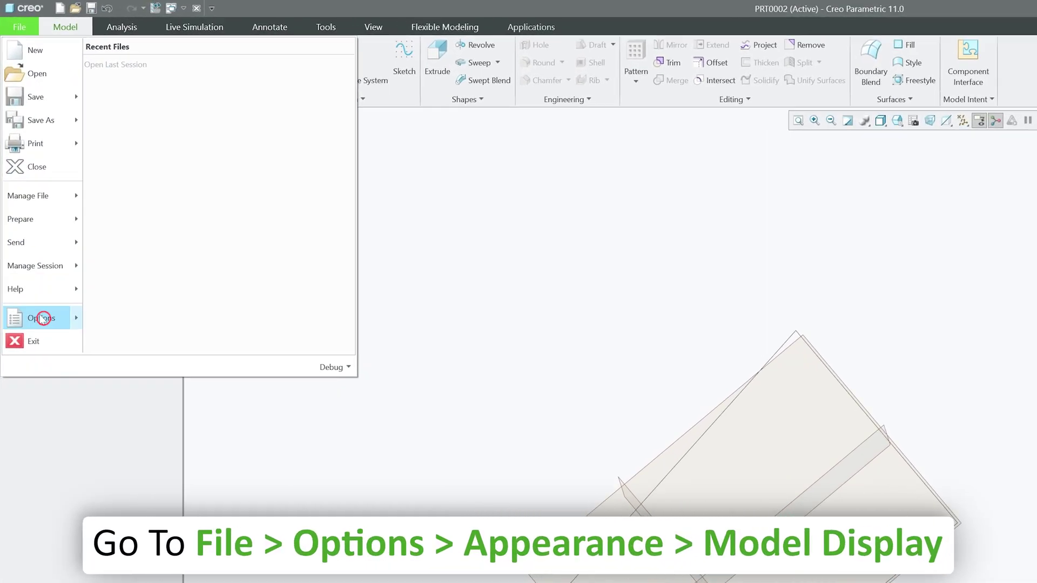
- Open Options and move between pages to reach Model Display
{"action": "left_click", "coordinate": [16, 235]}
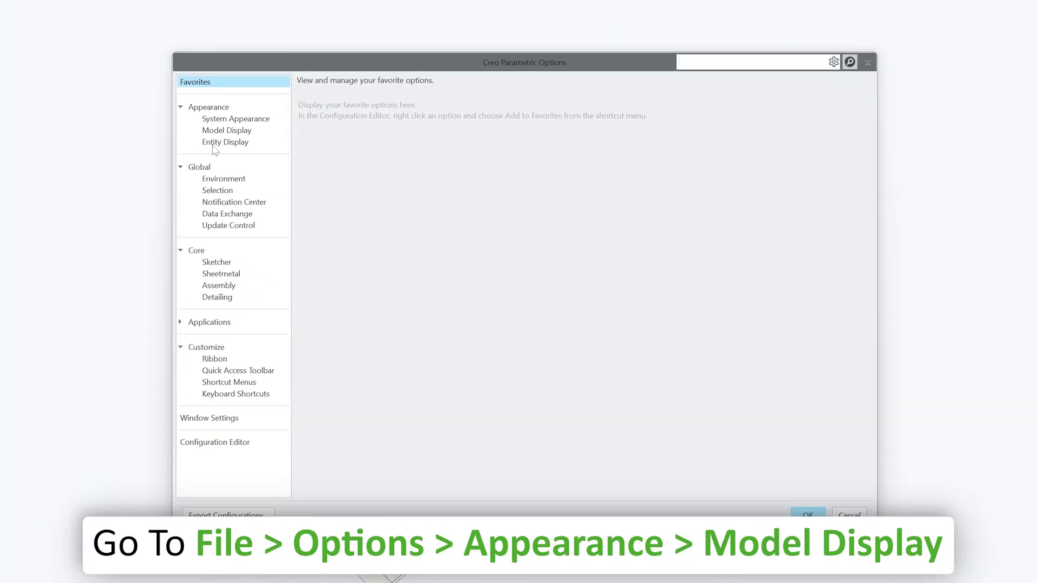
{"action": "left_click", "coordinate": [216, 143]}
{"action": "left_click", "coordinate": [240, 131]}
{"action": "left_click", "coordinate": [252, 120]}
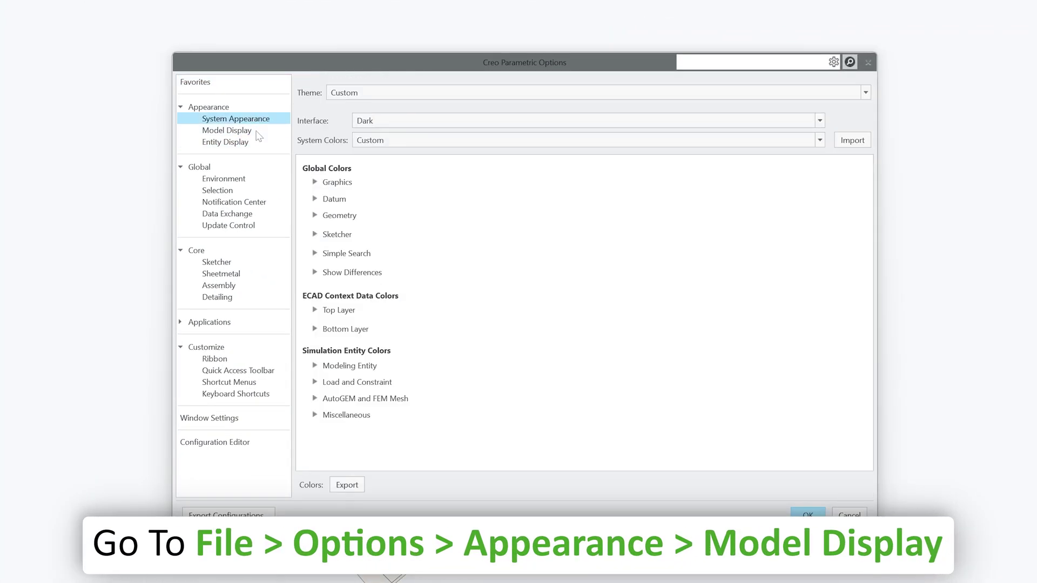
{"action": "left_click", "coordinate": [258, 132]}
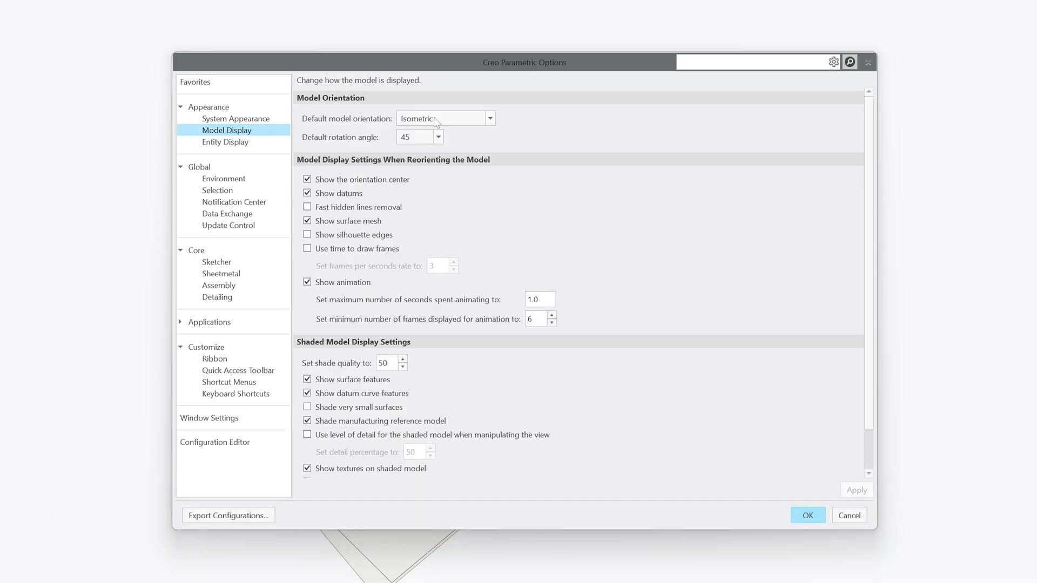
- Try Trimetric, restore Isometric as default orientation, and select the shade quality value 50
{"action": "left_click", "coordinate": [467, 118]}
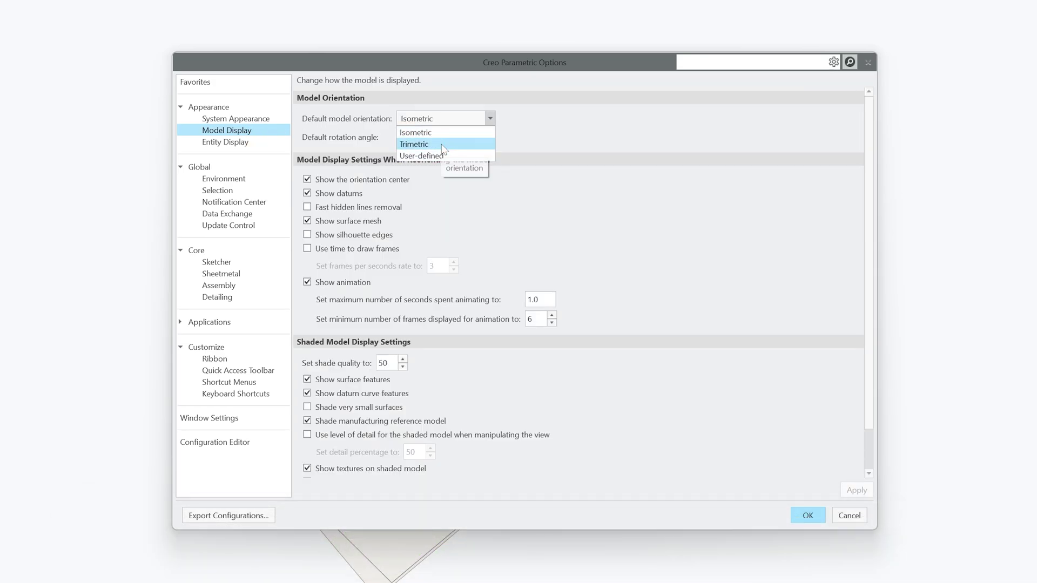
{"action": "left_click", "coordinate": [454, 144]}
{"action": "left_click", "coordinate": [449, 120]}
{"action": "left_click", "coordinate": [451, 121]}
{"action": "left_click", "coordinate": [453, 122]}
{"action": "left_click", "coordinate": [427, 132]}
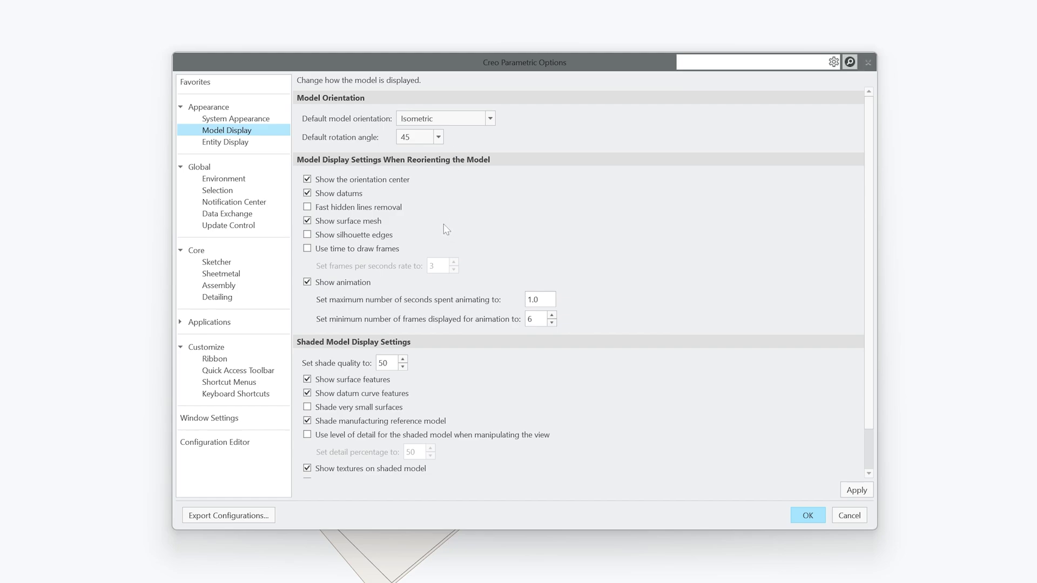
{"action": "scroll", "coordinate": [447, 229], "scroll_direction": "down", "scroll_amount": 1}
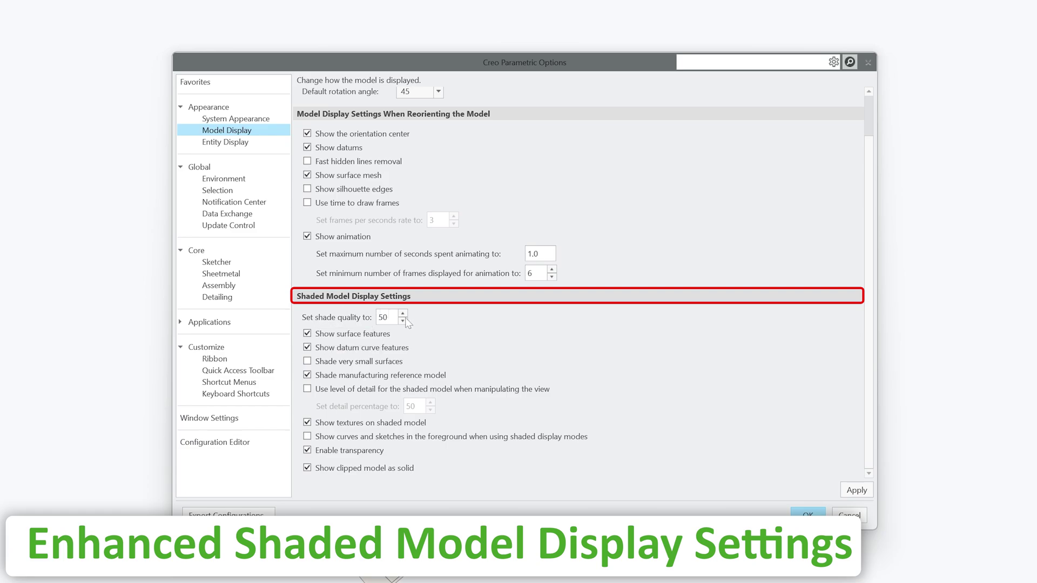
{"action": "double_click", "coordinate": [383, 317]}
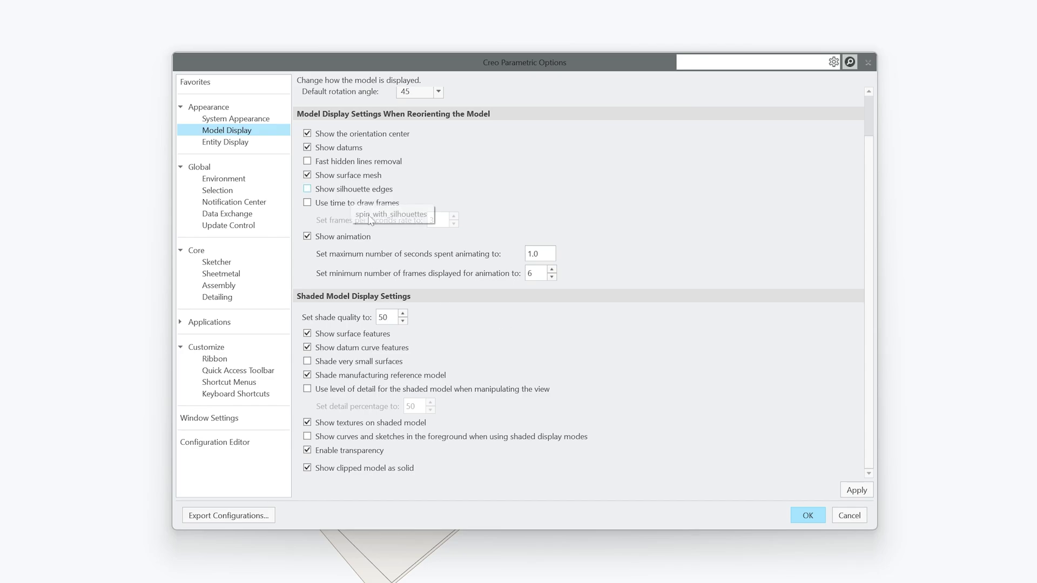
- Close Options, reset to standard orientation, and extrude Sketch 1 into a solid block with shortened depth
{"action": "left_click", "coordinate": [801, 516]}
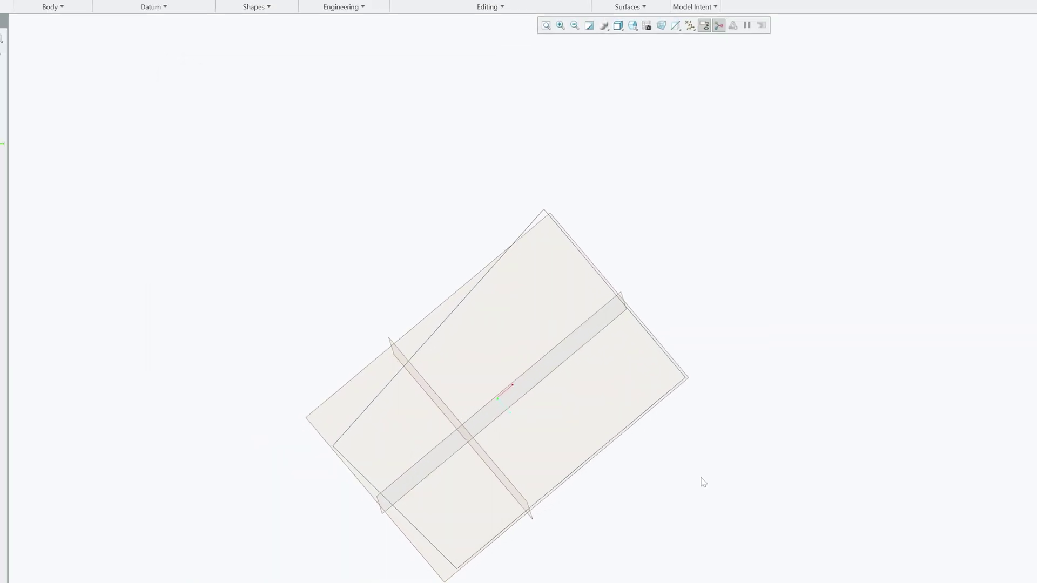
{"action": "key", "text": "ctrl+d"}
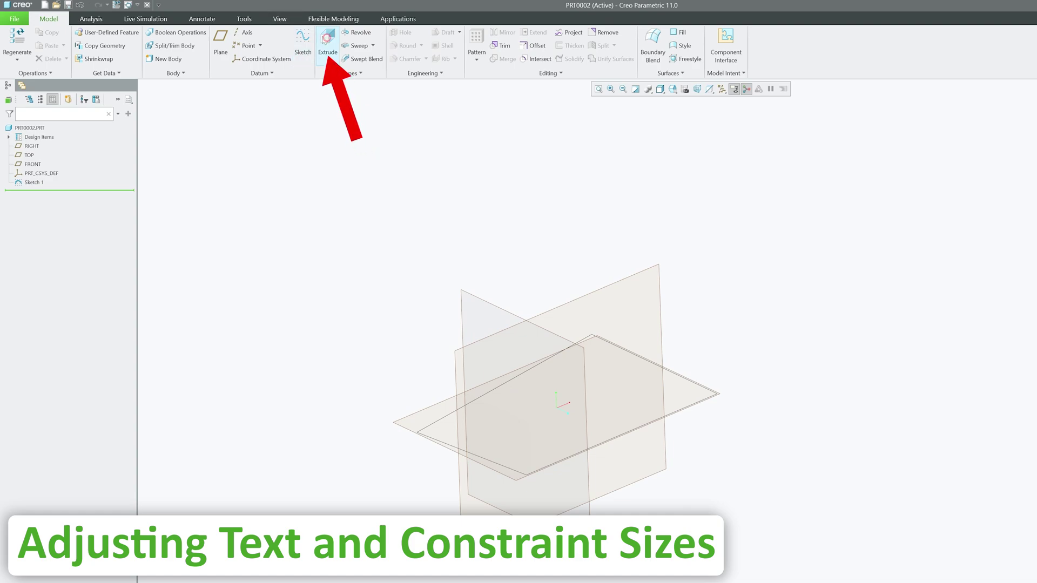
{"action": "left_click", "coordinate": [327, 46]}
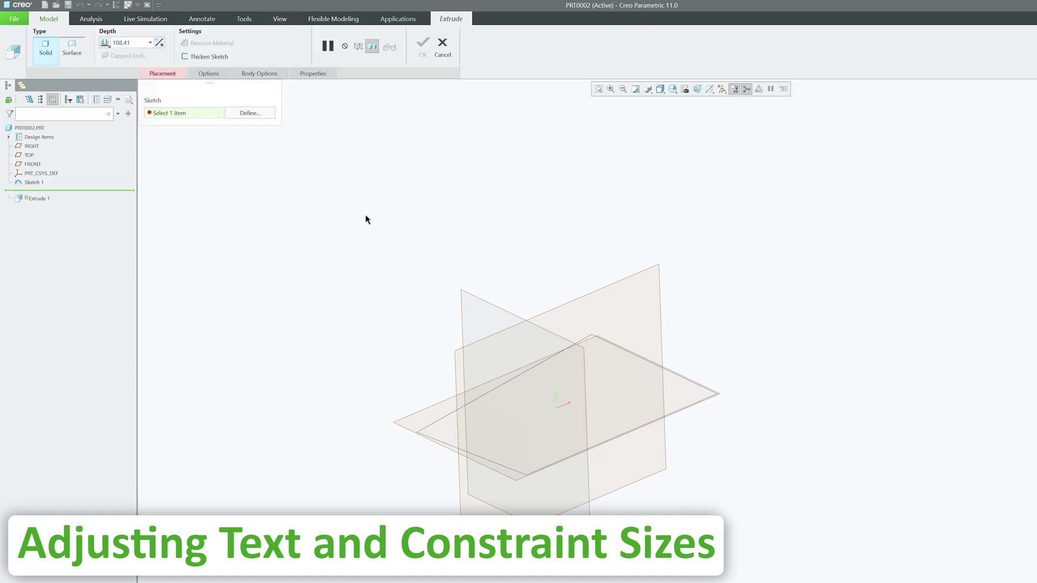
{"action": "left_click", "coordinate": [432, 425]}
{"action": "left_click_drag", "start_coordinate": [556, 207], "coordinate": [558, 265]}
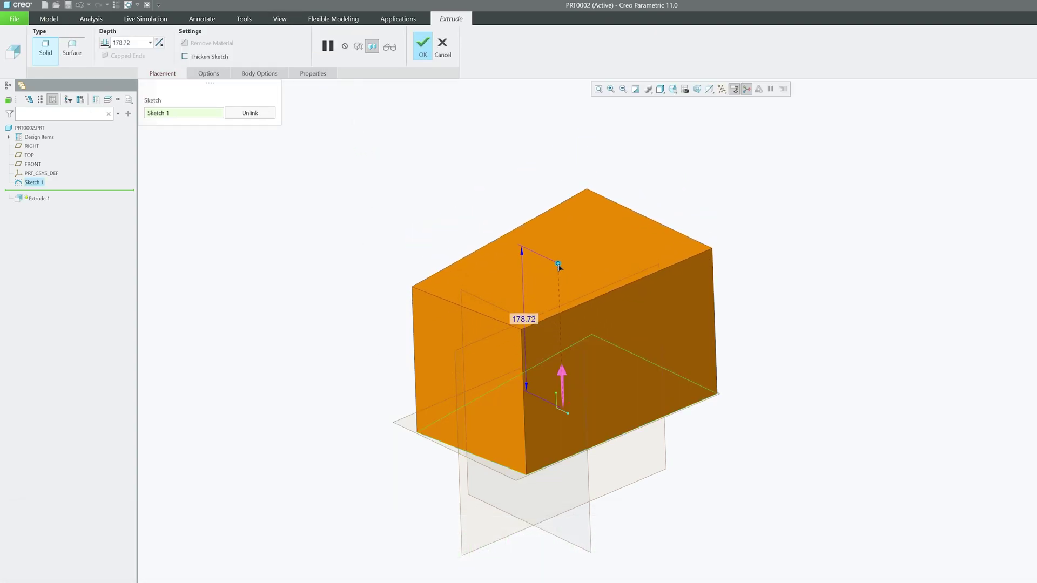
{"action": "middle_click", "coordinate": [399, 224]}
{"action": "mouse_move", "coordinate": [399, 224]}
{"action": "middle_mouse_down"}
{"action": "mouse_move", "coordinate": [466, 315]}
{"action": "mouse_move", "coordinate": [405, 193]}
{"action": "mouse_move", "coordinate": [367, 262]}
{"action": "middle_mouse_up"}
{"action": "left_click", "coordinate": [14, 18]}
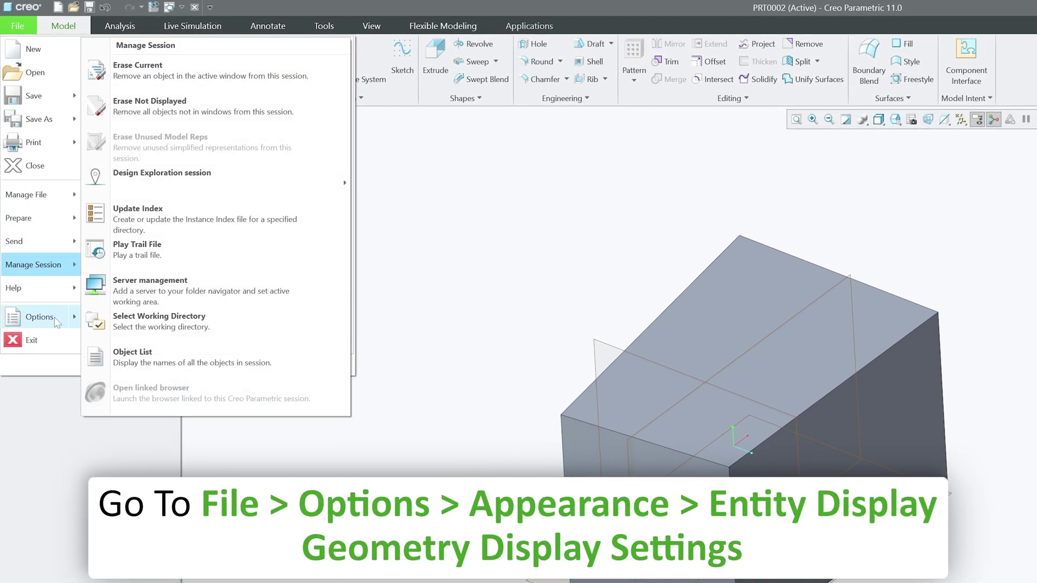
- Open Options and go to the Entity Display page
{"action": "left_click", "coordinate": [48, 323]}
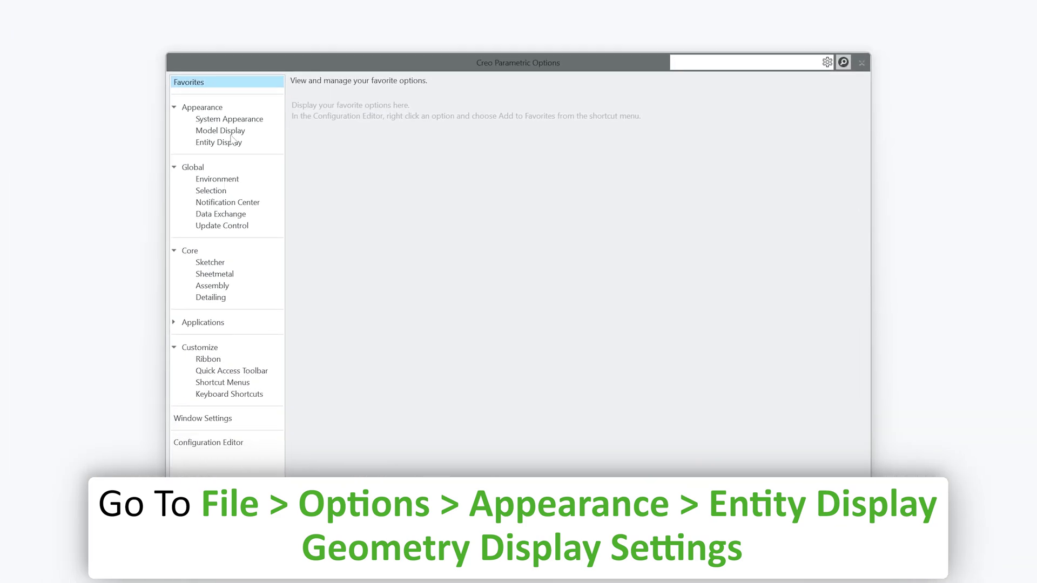
{"action": "left_click", "coordinate": [232, 133]}
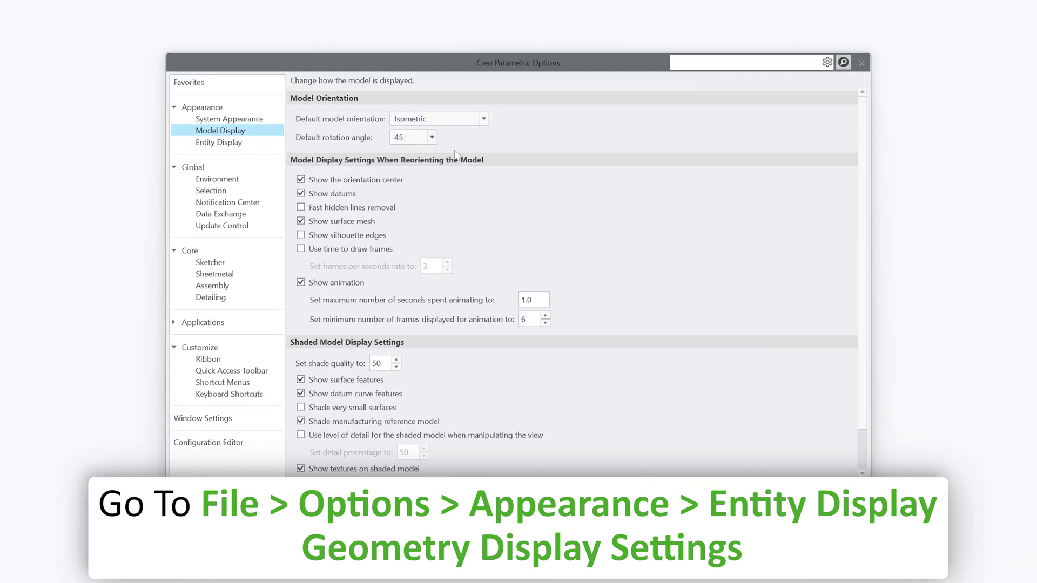
{"action": "scroll", "coordinate": [422, 329], "scroll_direction": "down", "scroll_amount": 2}
{"action": "scroll", "coordinate": [428, 342], "scroll_direction": "up", "scroll_amount": 2}
{"action": "left_click", "coordinate": [246, 142]}
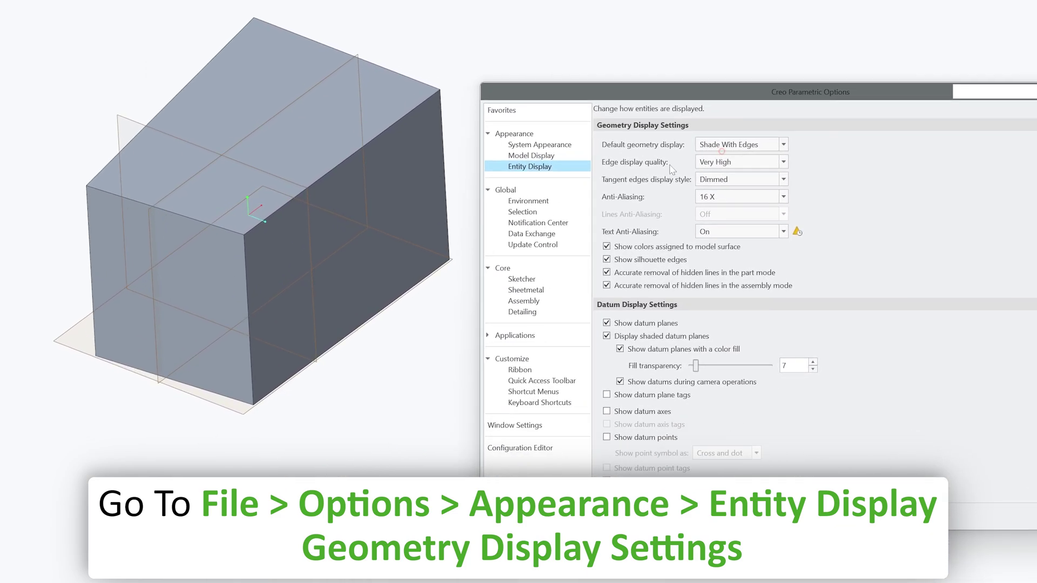
- Try Shaded with Reflections and Medium edge quality, then restore Shaded with Edges and Very High
{"action": "left_click", "coordinate": [425, 118]}
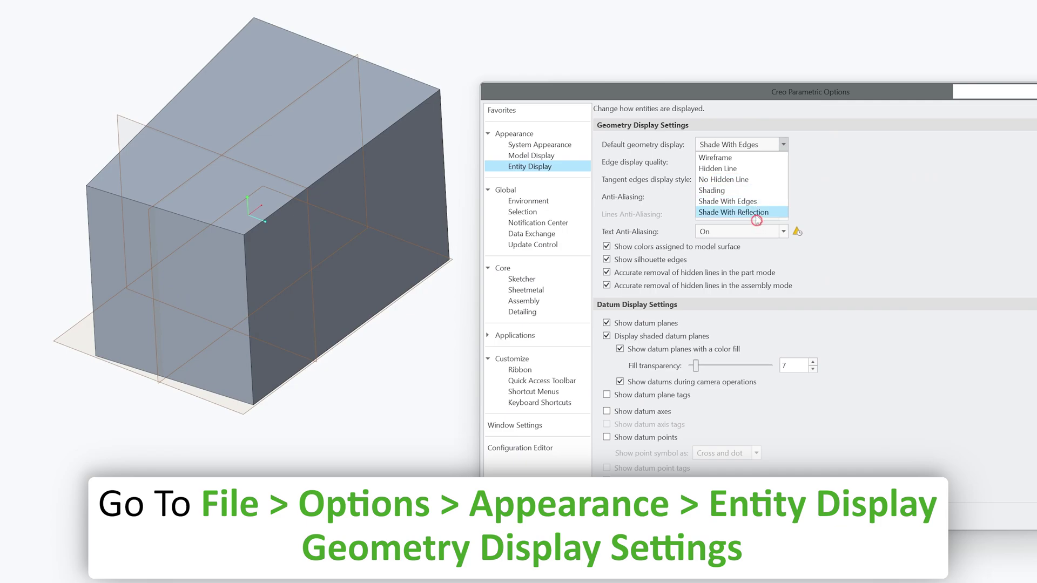
{"action": "left_click", "coordinate": [759, 212]}
{"action": "left_click", "coordinate": [746, 149]}
{"action": "left_click", "coordinate": [738, 203]}
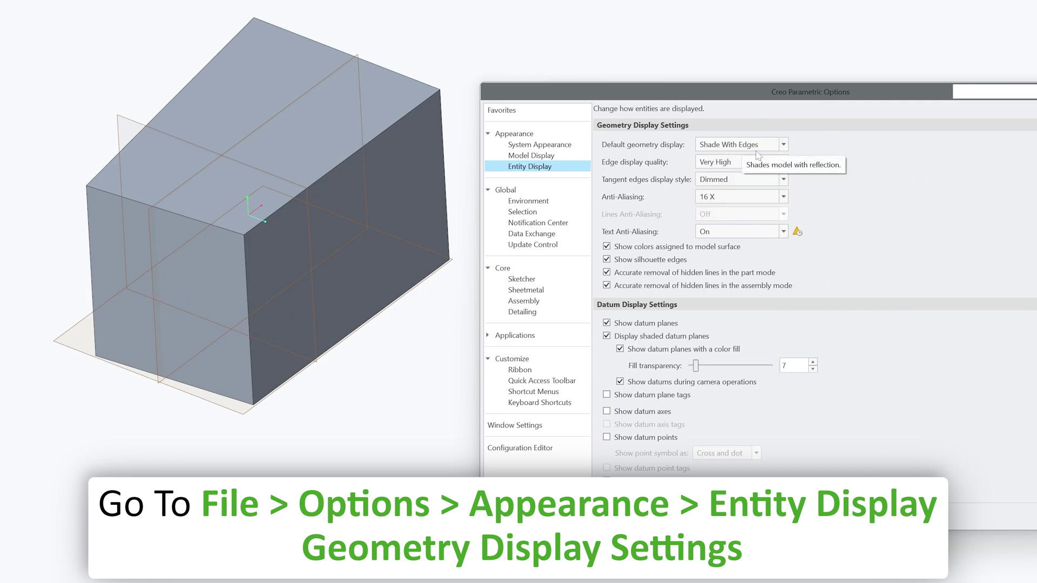
{"action": "left_click", "coordinate": [784, 162]}
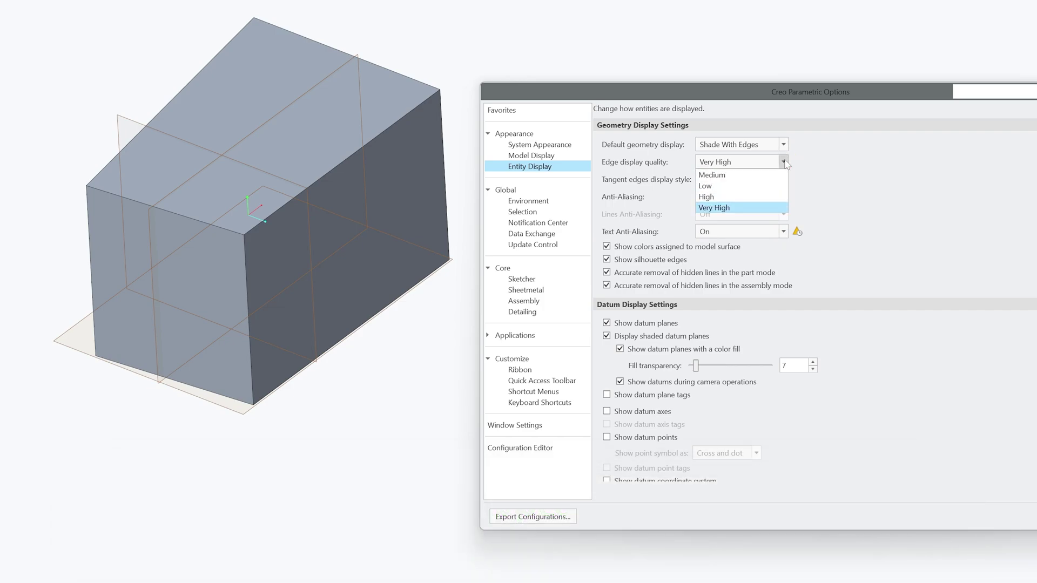
{"action": "left_click", "coordinate": [747, 174]}
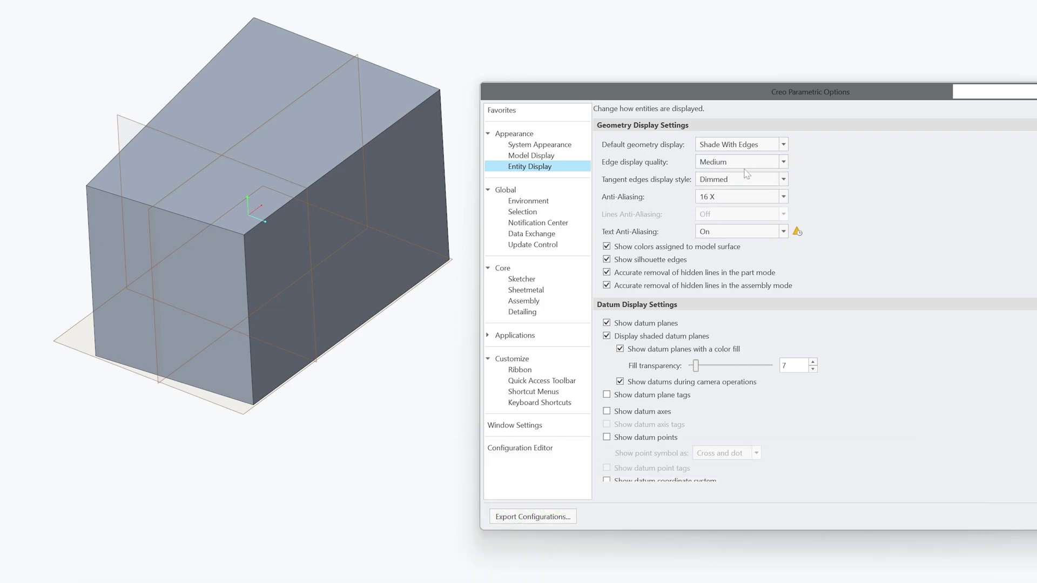
{"action": "left_click", "coordinate": [786, 164]}
{"action": "left_click", "coordinate": [753, 210]}
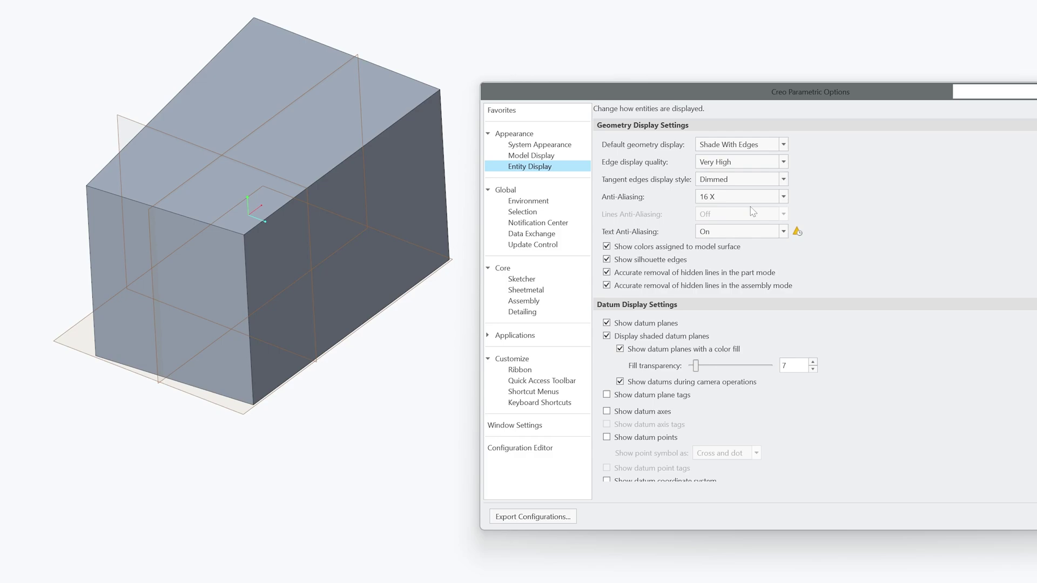
- Set tangent edges to Dimmed, anti-aliasing to 16 X, and toggle Text Anti-Aliasing
{"action": "left_click", "coordinate": [784, 179]}
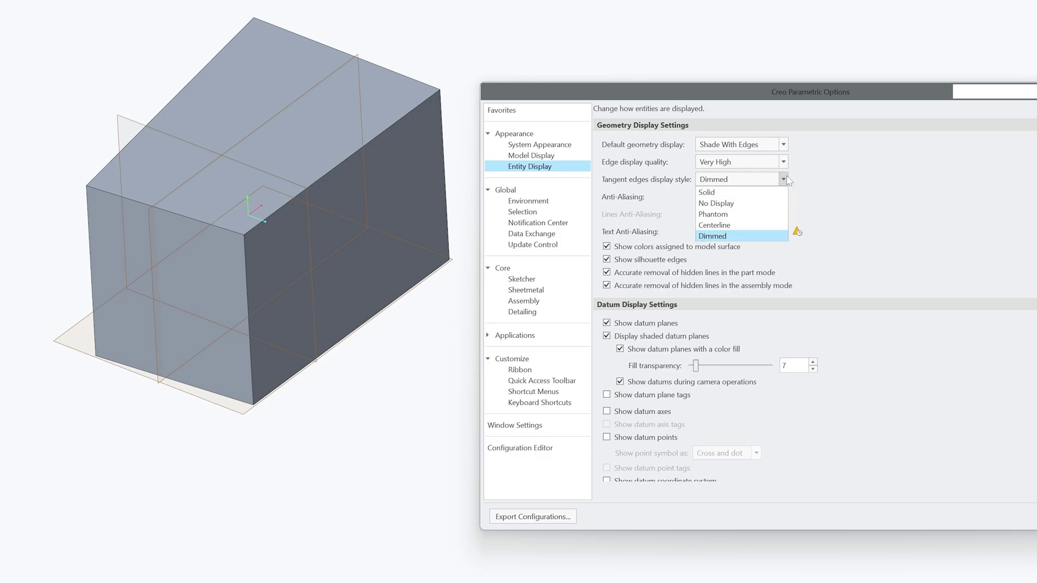
{"action": "left_click", "coordinate": [756, 237]}
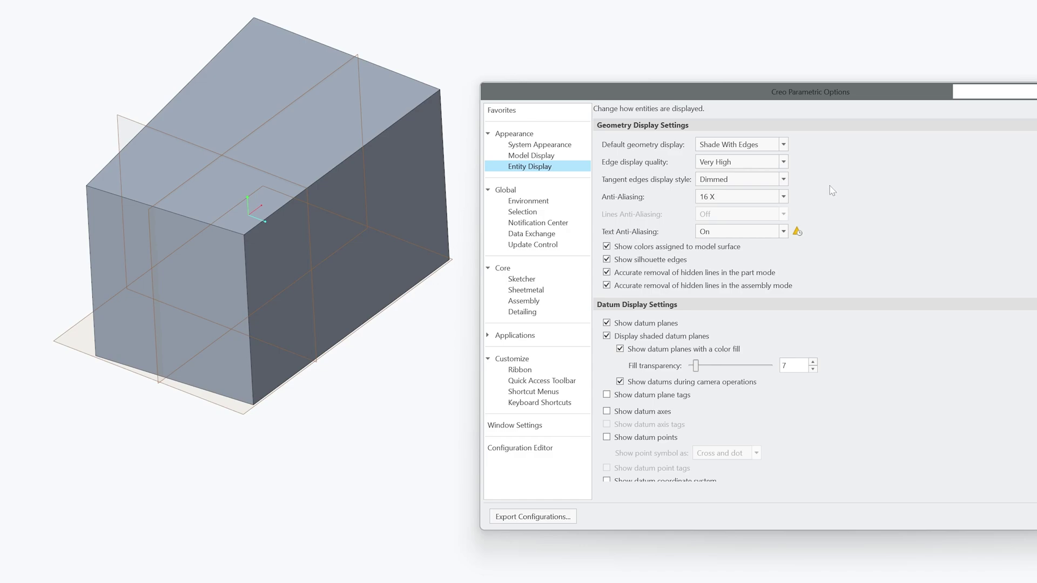
{"action": "left_click", "coordinate": [783, 196]}
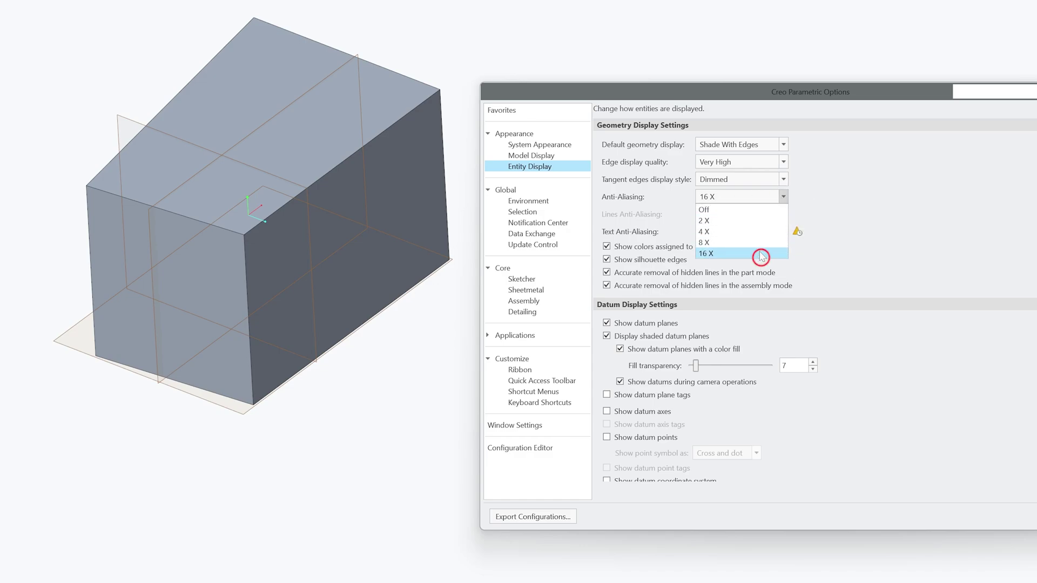
{"action": "left_click", "coordinate": [762, 254]}
{"action": "left_click", "coordinate": [784, 197]}
{"action": "left_click", "coordinate": [748, 253]}
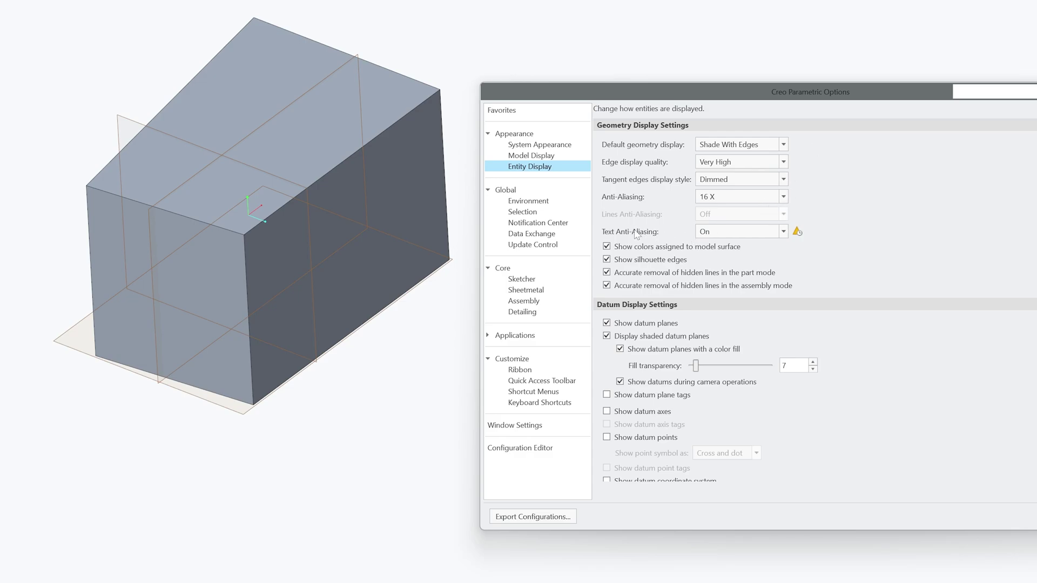
{"action": "left_click", "coordinate": [766, 235]}
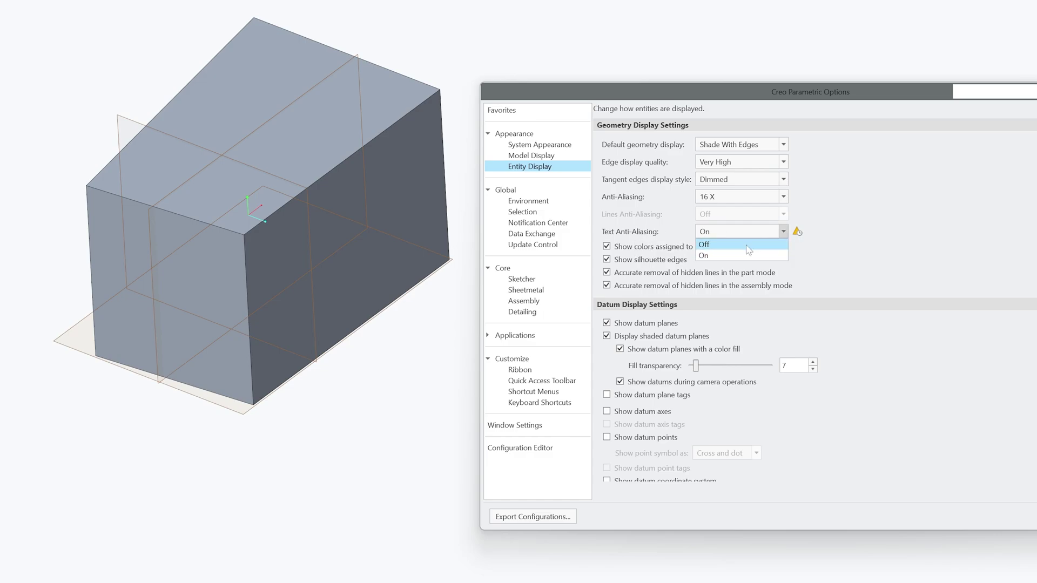
{"action": "left_click", "coordinate": [767, 254]}
{"action": "left_click", "coordinate": [784, 232]}
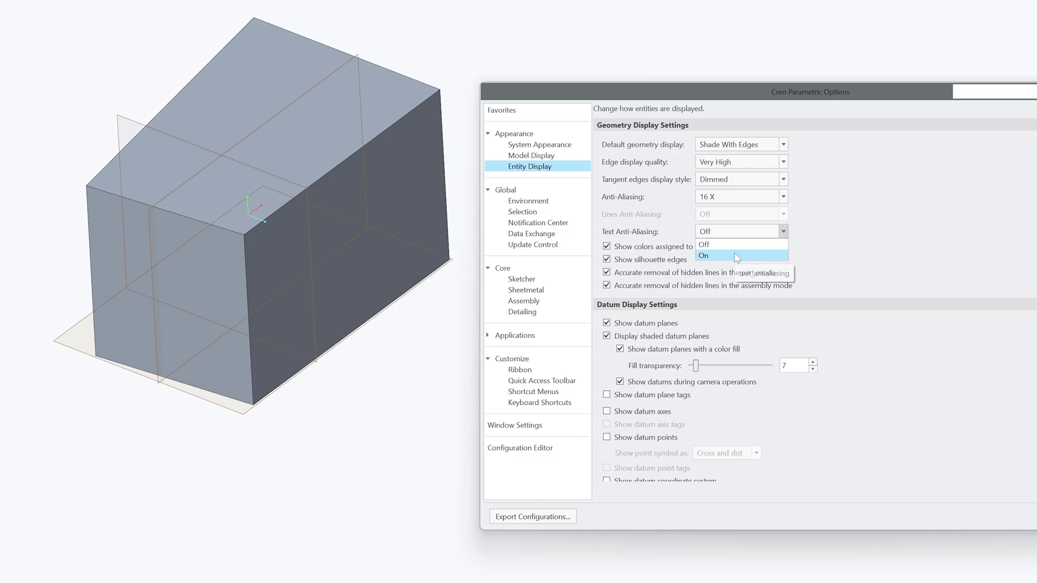
- Turn Text Anti-Aliasing back on and adjust the constraint symbol Size slider under Constraint Display Settings
{"action": "left_click", "coordinate": [739, 258]}
{"action": "scroll", "coordinate": [888, 271], "scroll_direction": "down", "scroll_amount": 1}
{"action": "scroll", "coordinate": [889, 272], "scroll_direction": "down", "scroll_amount": 10}
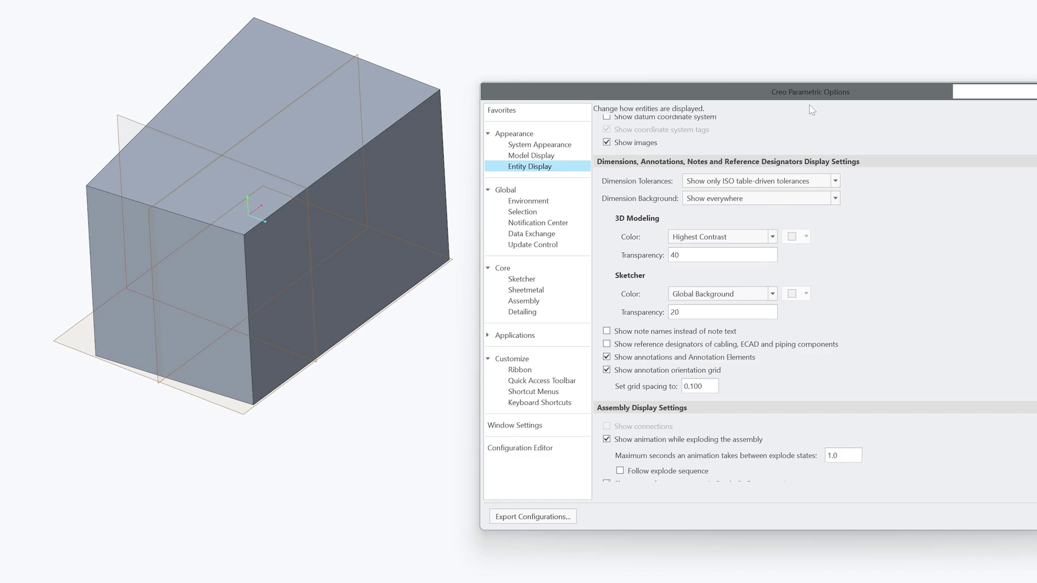
{"action": "left_click_drag", "start_coordinate": [788, 103], "coordinate": [592, 0]}
{"action": "scroll", "coordinate": [605, 152], "scroll_direction": "down", "scroll_amount": 1}
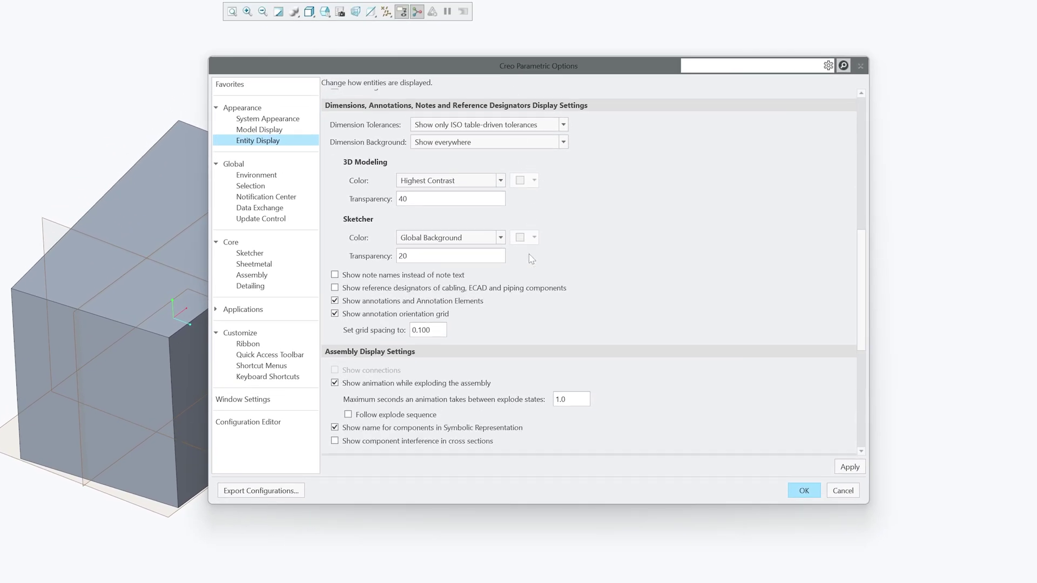
{"action": "scroll", "coordinate": [529, 254], "scroll_direction": "down", "scroll_amount": 9}
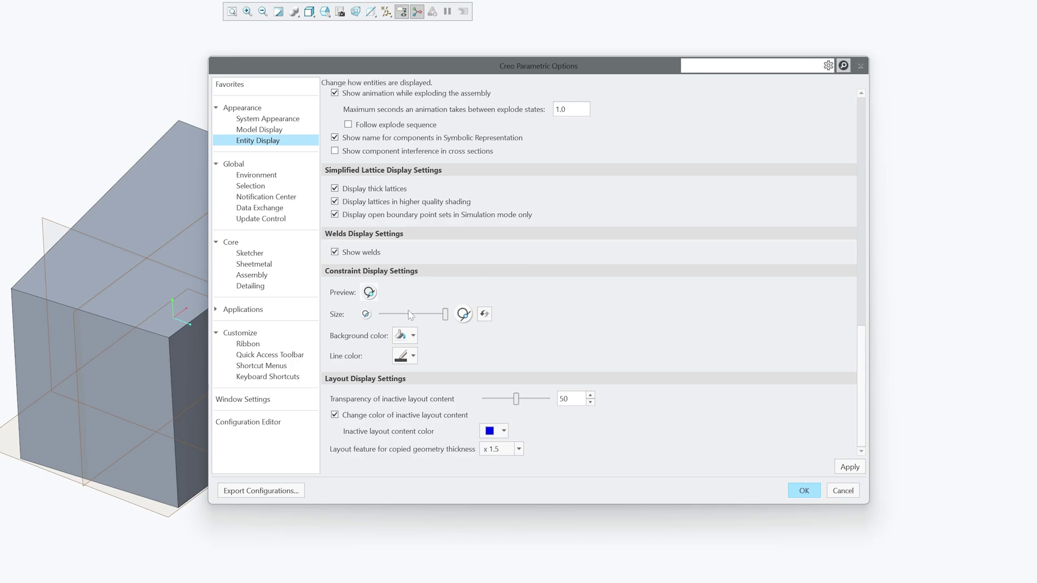
{"action": "left_click_drag", "start_coordinate": [411, 315], "coordinate": [471, 321]}
- Apply the options and draw a connected line profile in a new sketch
{"action": "left_click", "coordinate": [804, 490]}
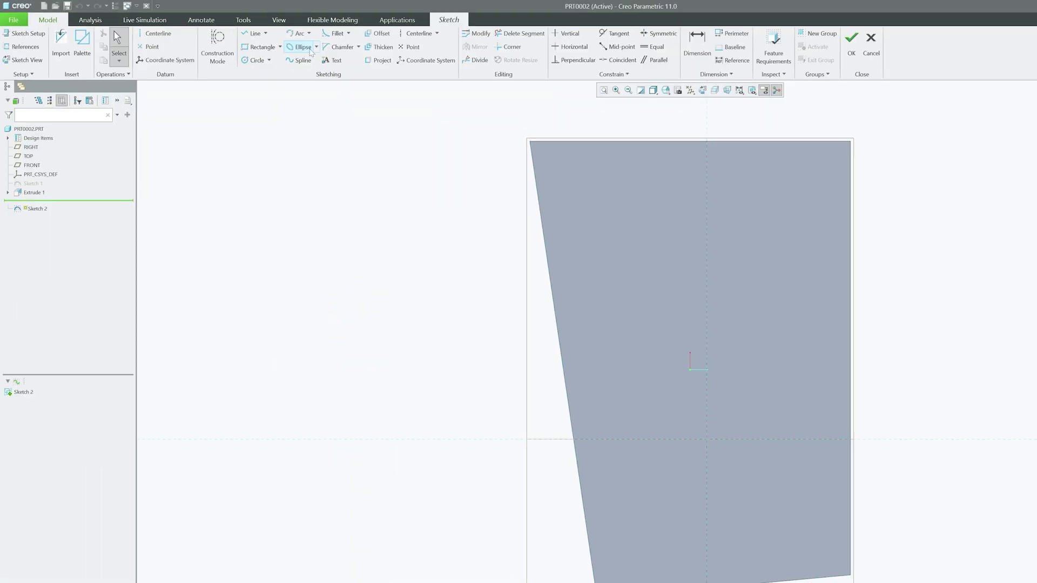
{"action": "left_click", "coordinate": [251, 33]}
{"action": "left_click", "coordinate": [628, 241]}
{"action": "left_click", "coordinate": [779, 241]}
{"action": "left_click", "coordinate": [779, 324]}
{"action": "left_click", "coordinate": [660, 295]}
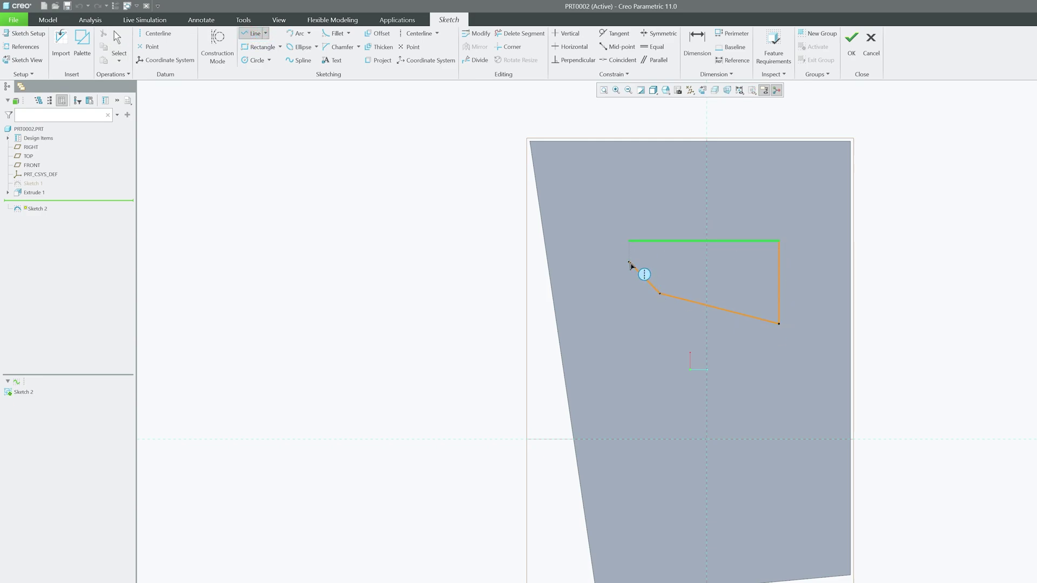
{"action": "left_click", "coordinate": [660, 241]}
{"action": "middle_click", "coordinate": [692, 212]}
{"action": "scroll", "coordinate": [671, 249], "scroll_direction": "up", "scroll_amount": 3}
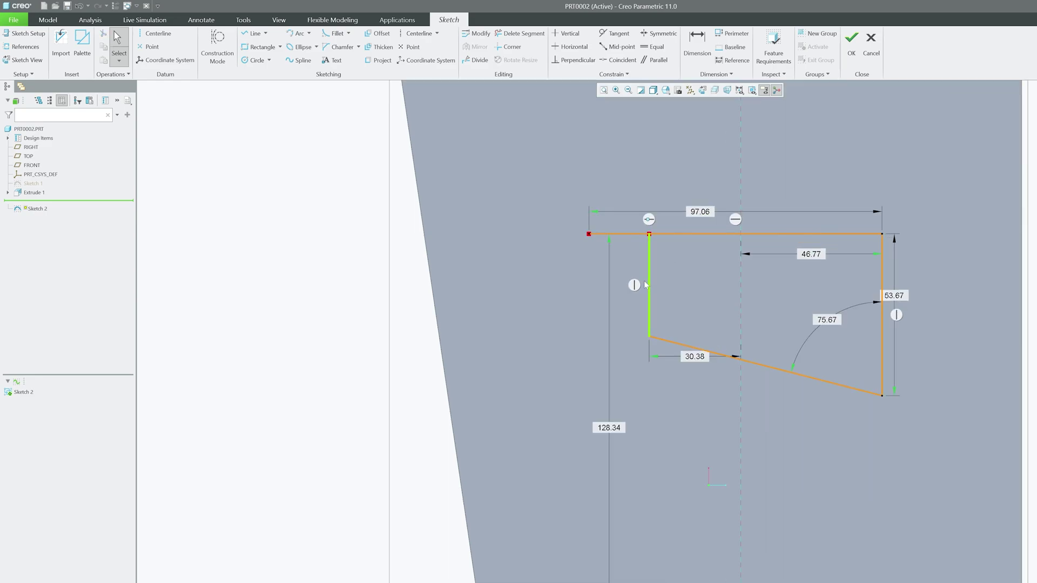
{"action": "scroll", "coordinate": [635, 286], "scroll_direction": "up", "scroll_amount": 2}
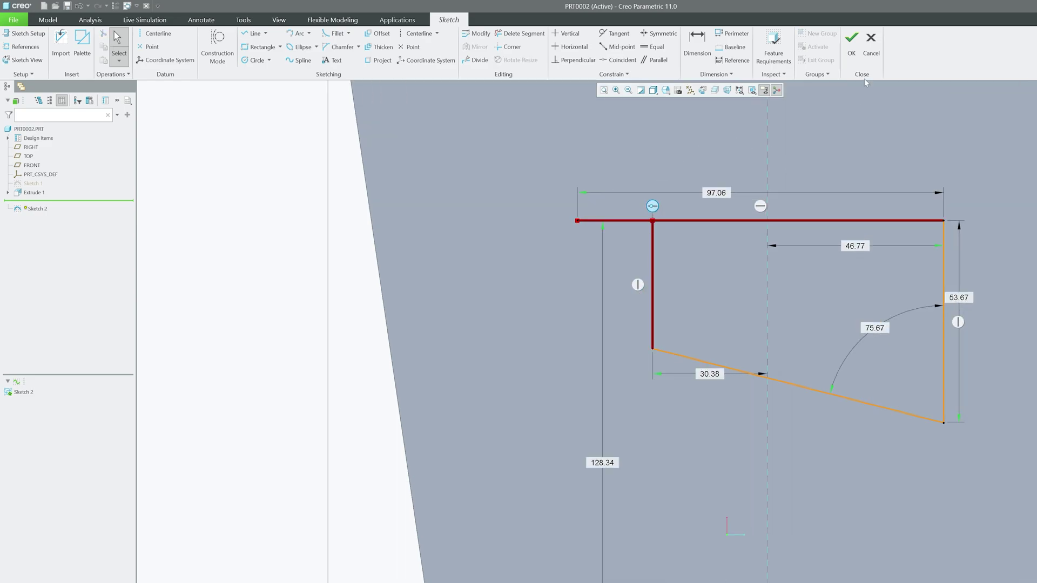
- Cancel the sketch and confirm quitting to discard its lines
{"action": "key", "text": "Escape"}
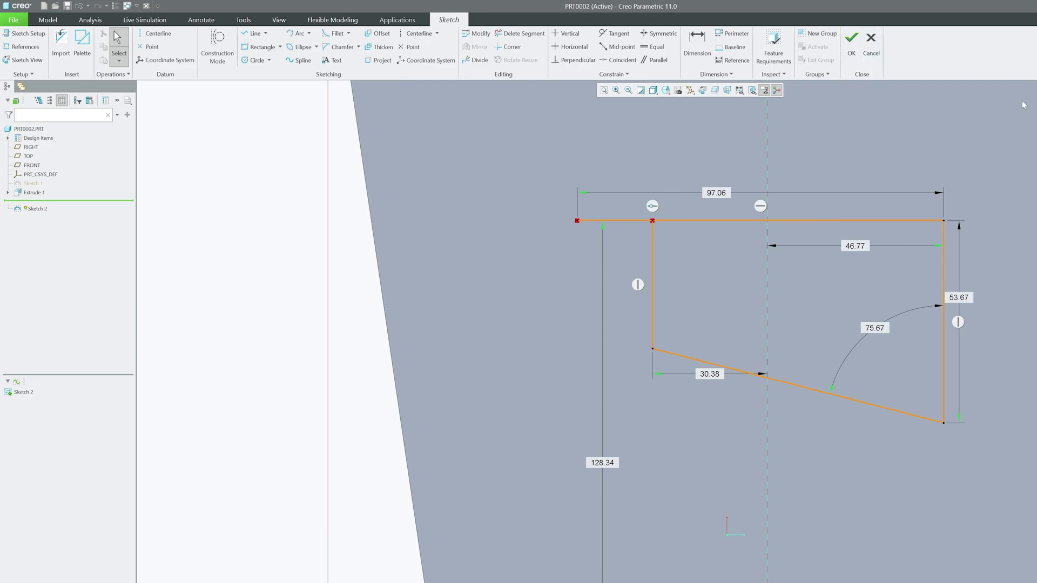
{"action": "left_click", "coordinate": [869, 32]}
{"action": "left_click", "coordinate": [653, 361]}
- Quit Sketcher without saving and reopen Options on the Environment settings
{"action": "left_click", "coordinate": [14, 20]}
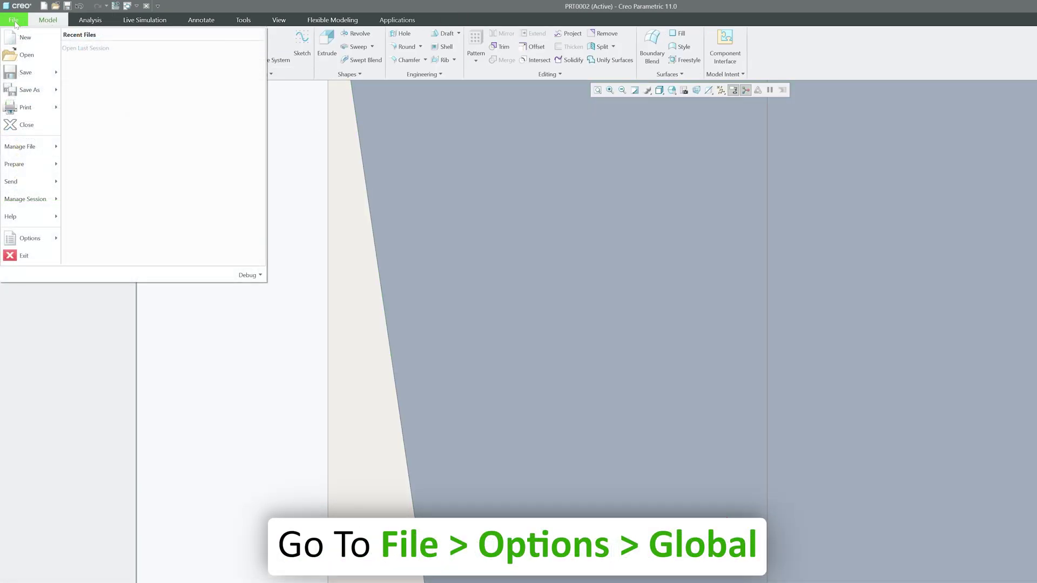
{"action": "left_click", "coordinate": [29, 239]}
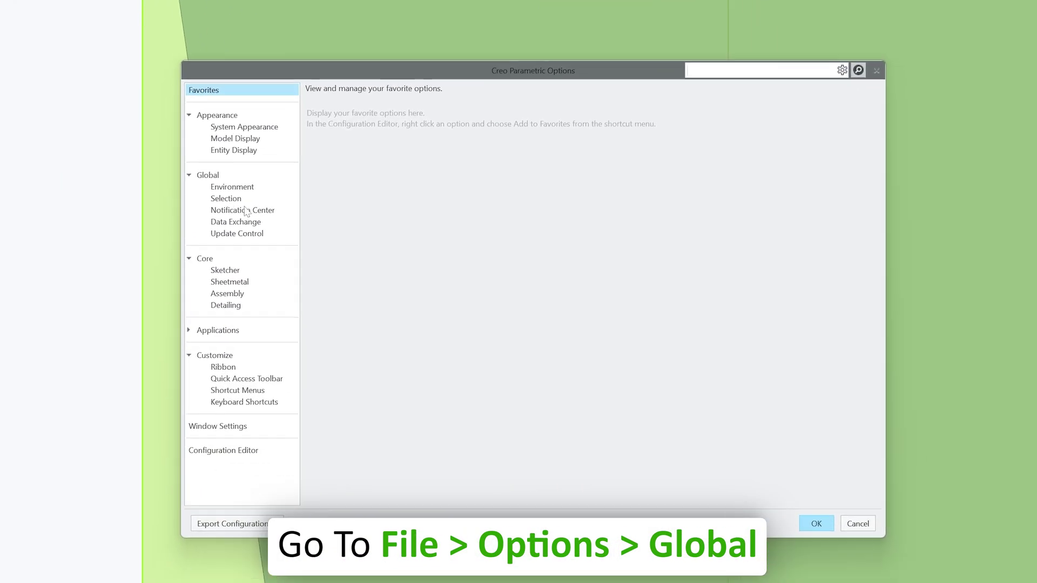
{"action": "left_click", "coordinate": [521, 349]}
{"action": "left_click", "coordinate": [510, 340]}
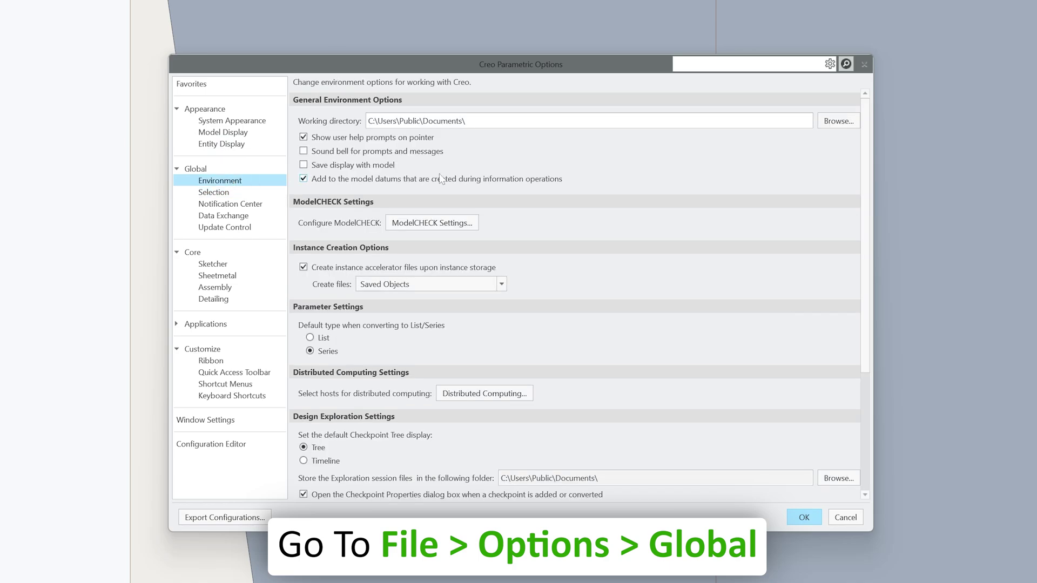
{"action": "scroll", "coordinate": [608, 292], "scroll_direction": "down", "scroll_amount": 2}
- Browse Entity Display and Environment, ending on the Global Selection settings
{"action": "left_click", "coordinate": [222, 144]}
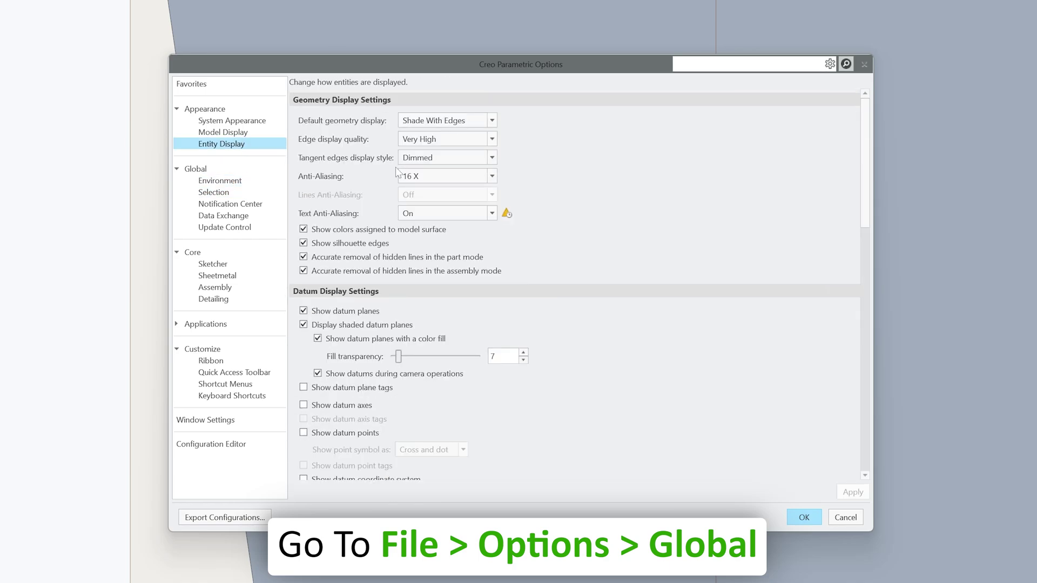
{"action": "left_click", "coordinate": [231, 180]}
{"action": "scroll", "coordinate": [362, 268], "scroll_direction": "down", "scroll_amount": 2}
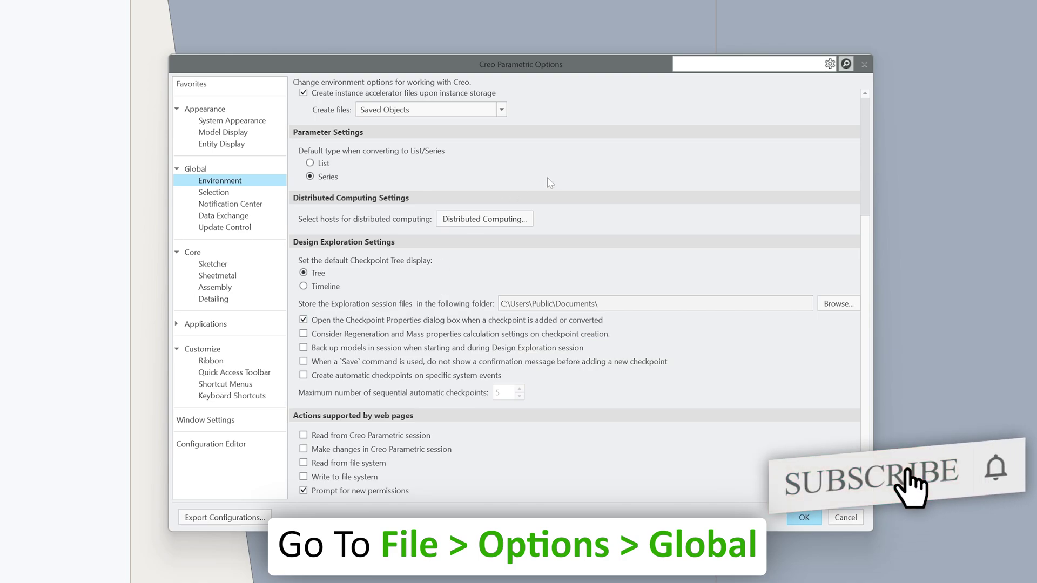
{"action": "left_click", "coordinate": [244, 193]}
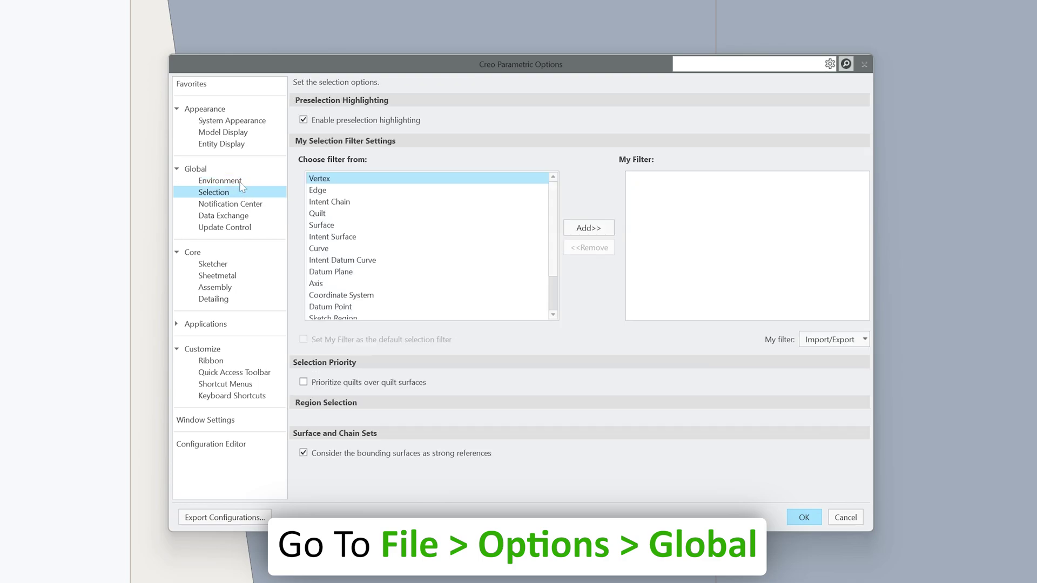
{"action": "left_click", "coordinate": [240, 183]}
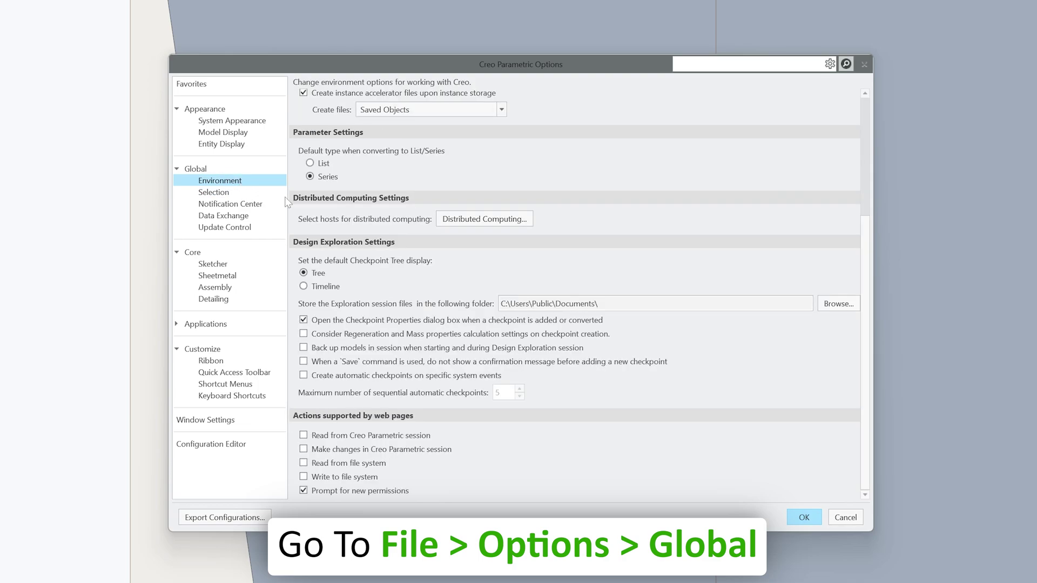
{"action": "left_click", "coordinate": [224, 195]}
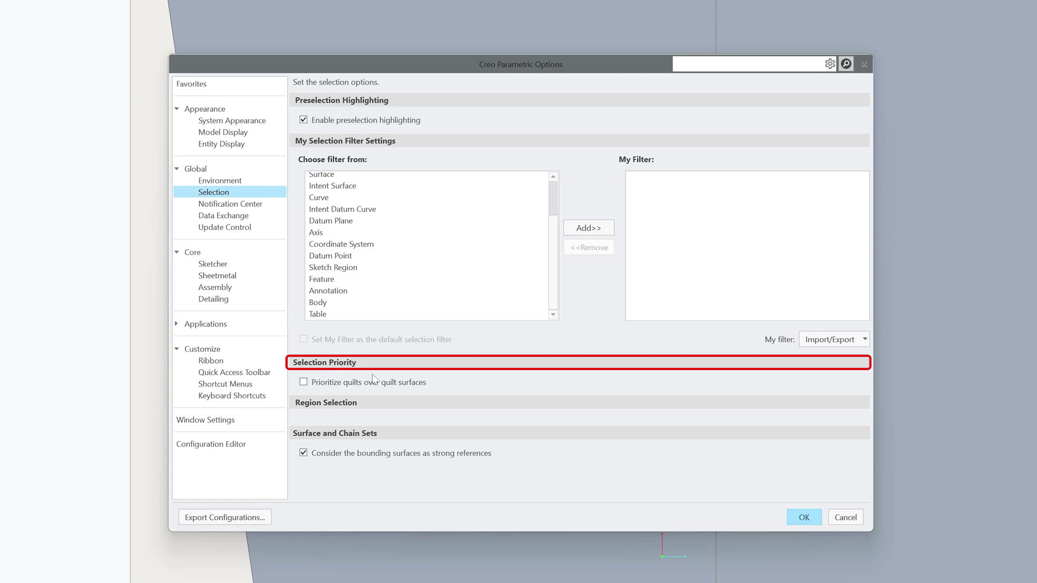
- Check the IGES Default Profile choices under Data Exchange, then cancel Options unchanged
{"action": "left_click", "coordinate": [251, 205]}
{"action": "left_click", "coordinate": [253, 215]}
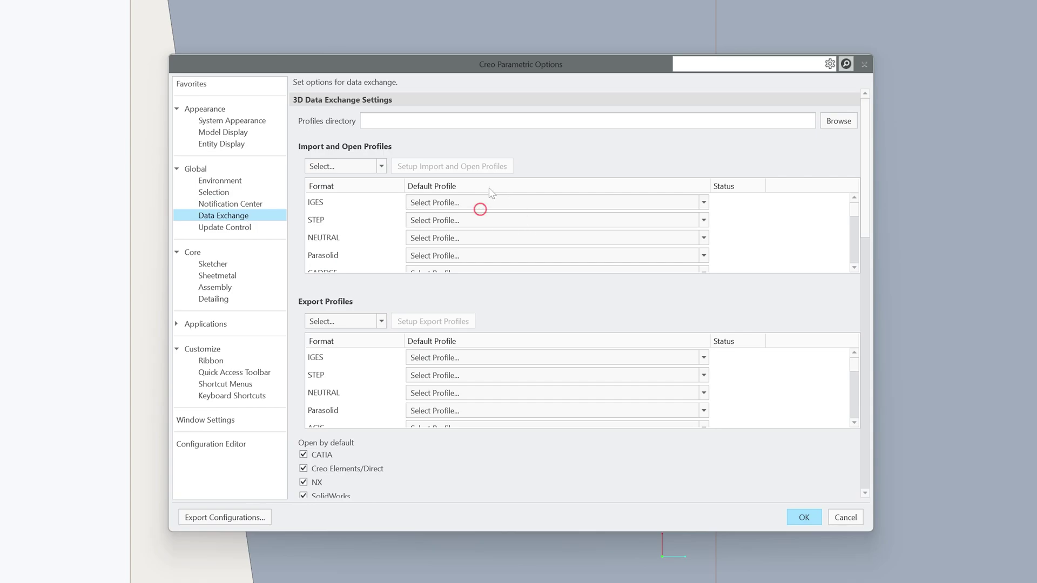
{"action": "left_click", "coordinate": [479, 203]}
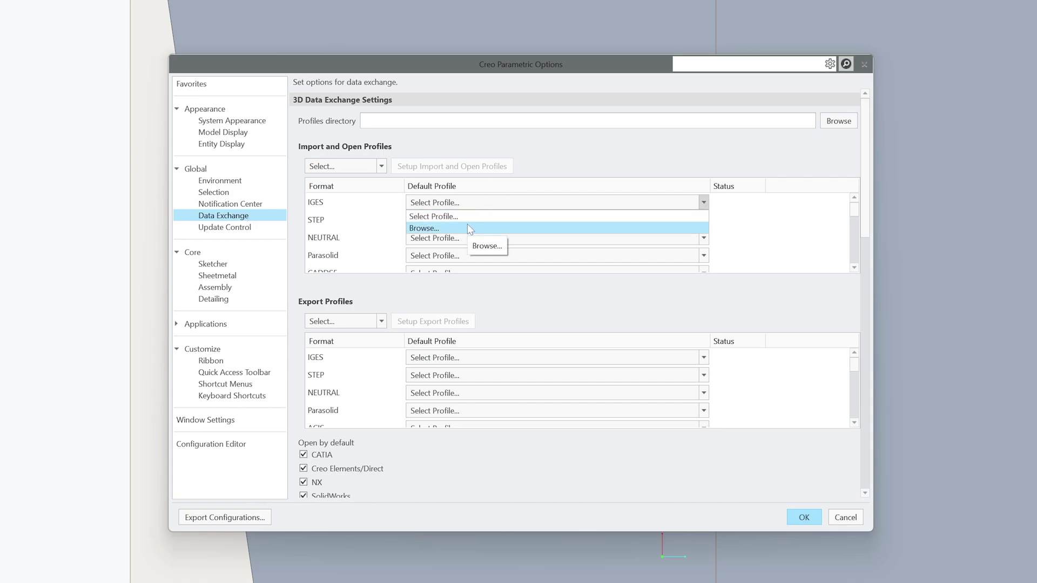
{"action": "left_click", "coordinate": [468, 228]}
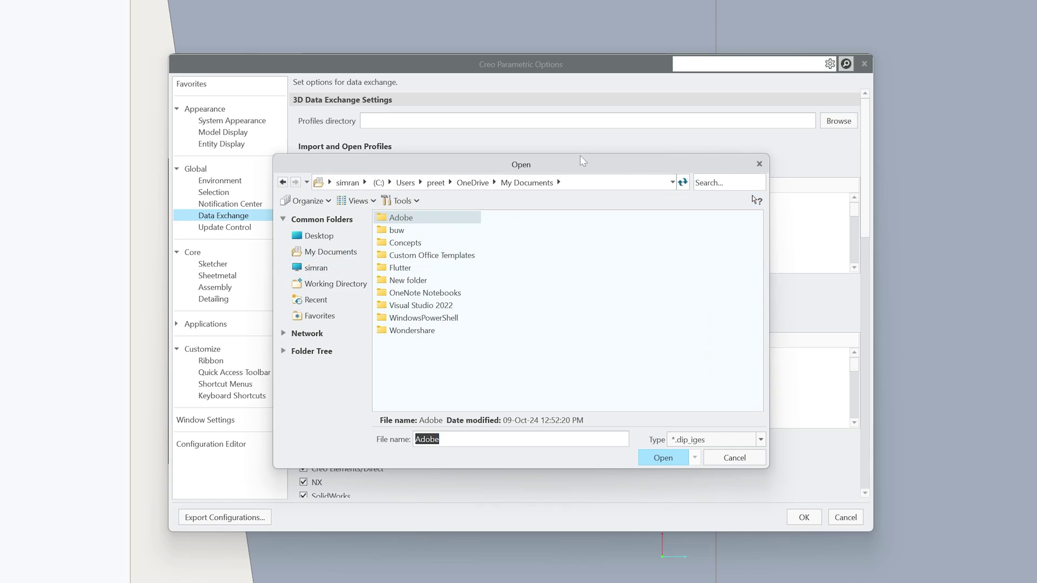
{"action": "left_click_drag", "start_coordinate": [584, 169], "coordinate": [208, 401]}
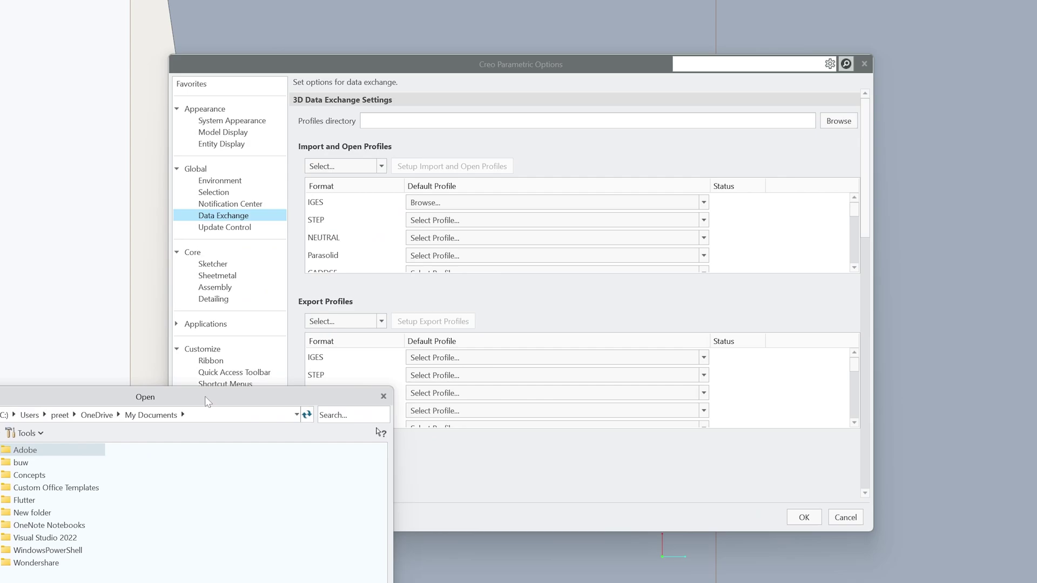
{"action": "left_click", "coordinate": [383, 397]}
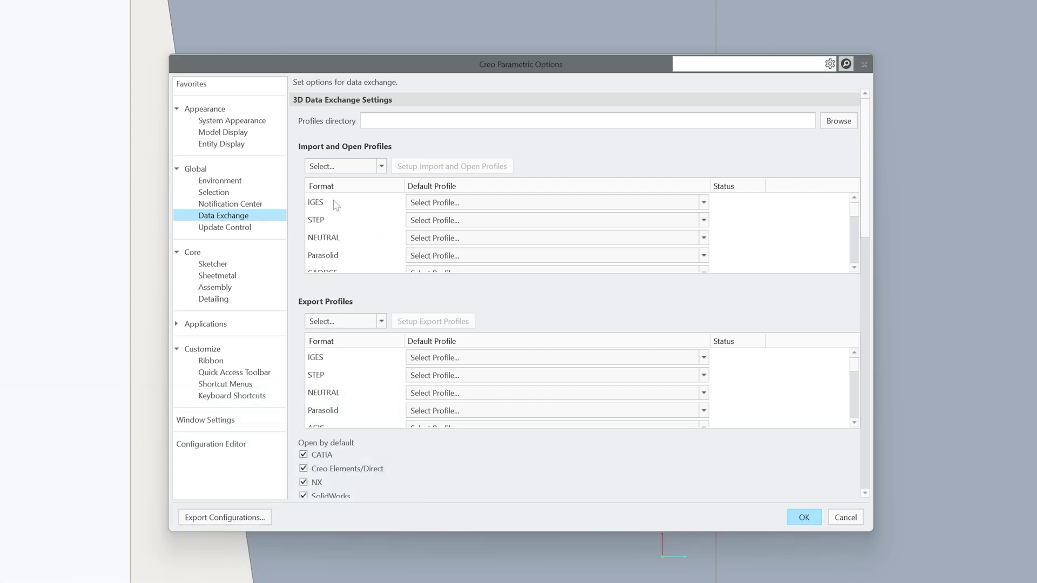
{"action": "left_click", "coordinate": [844, 517]}
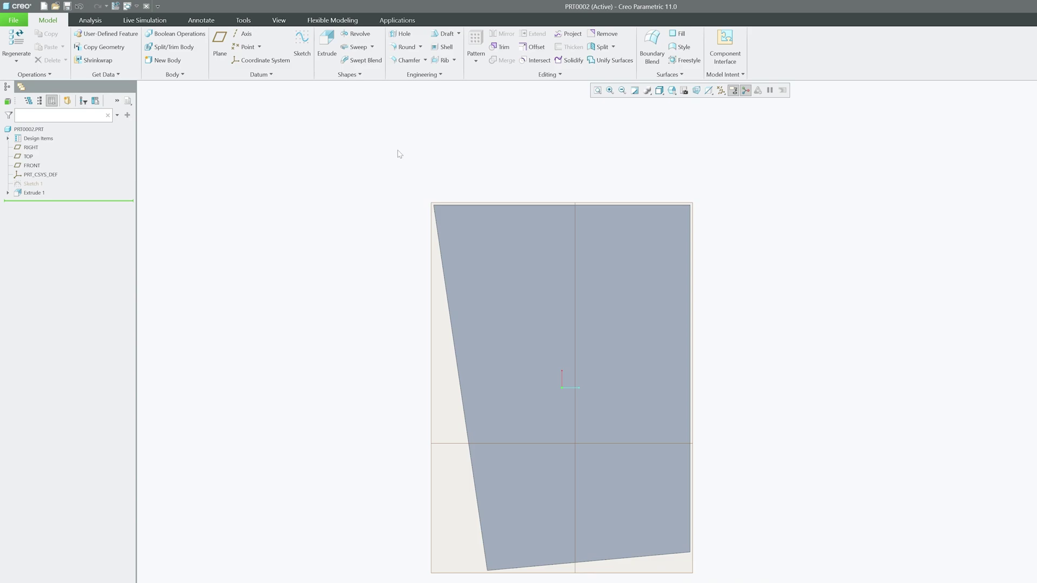
- Return the model to its default orientation
{"action": "left_click", "coordinate": [13, 20]}
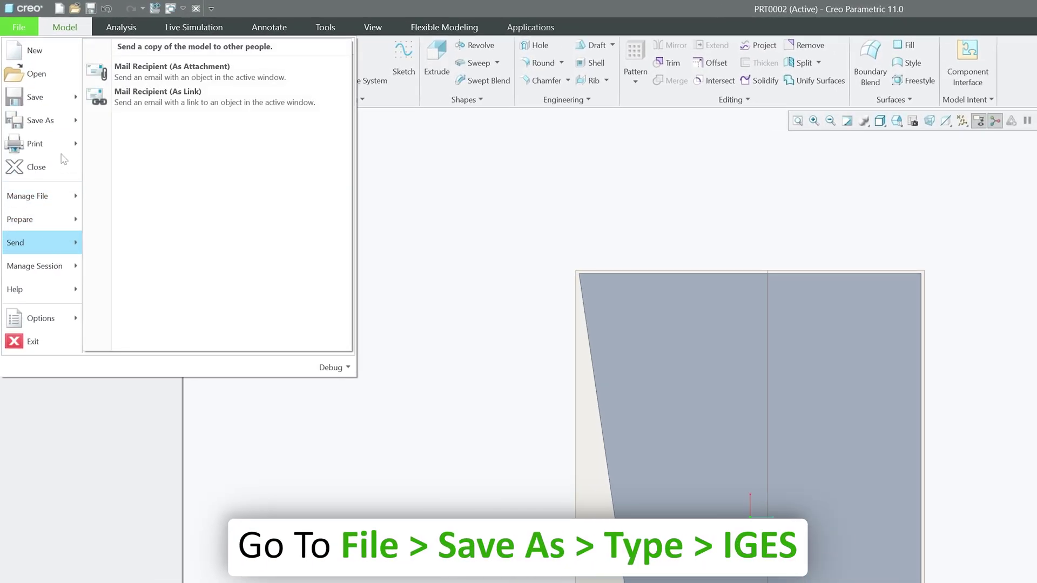
{"action": "left_click", "coordinate": [497, 386]}
{"action": "key", "text": "ctrl+d"}
- Save a copy of the part as prt0002 in IGES (*.igs) format on the Desktop
{"action": "left_click", "coordinate": [22, 27]}
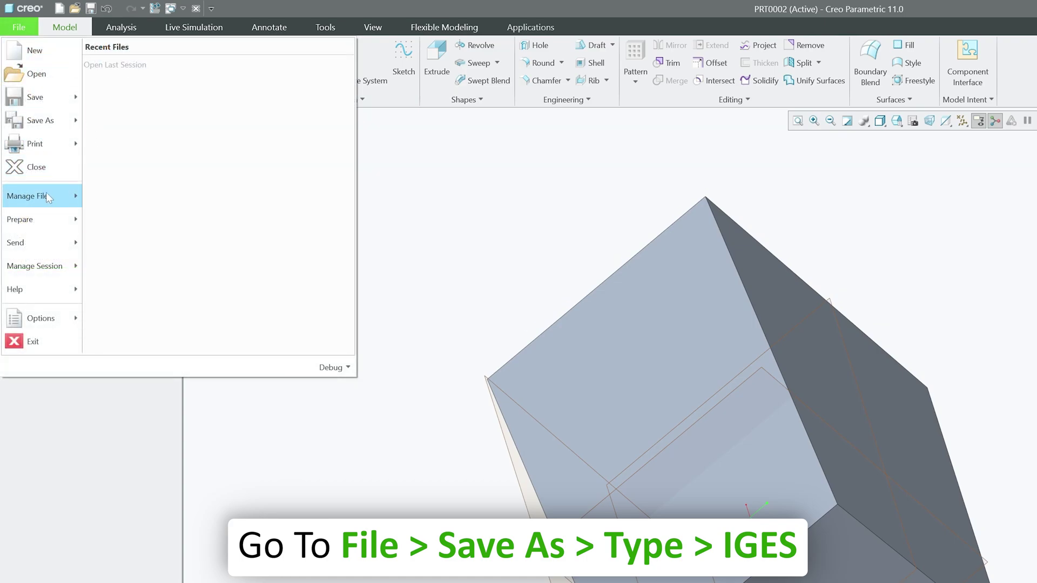
{"action": "mouse_move", "coordinate": [46, 193]}
{"action": "left_click", "coordinate": [38, 120]}
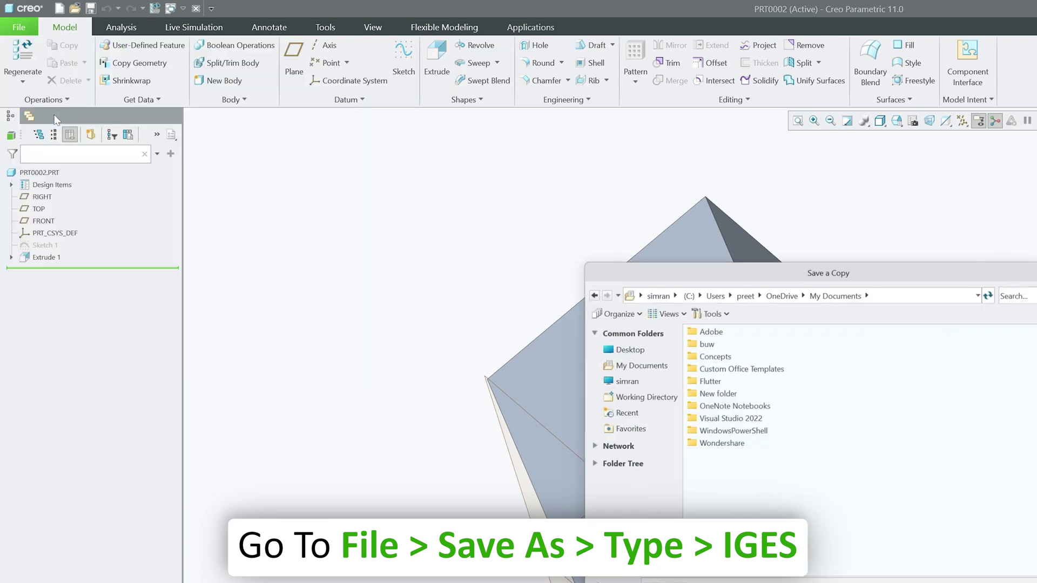
{"action": "left_click", "coordinate": [476, 464]}
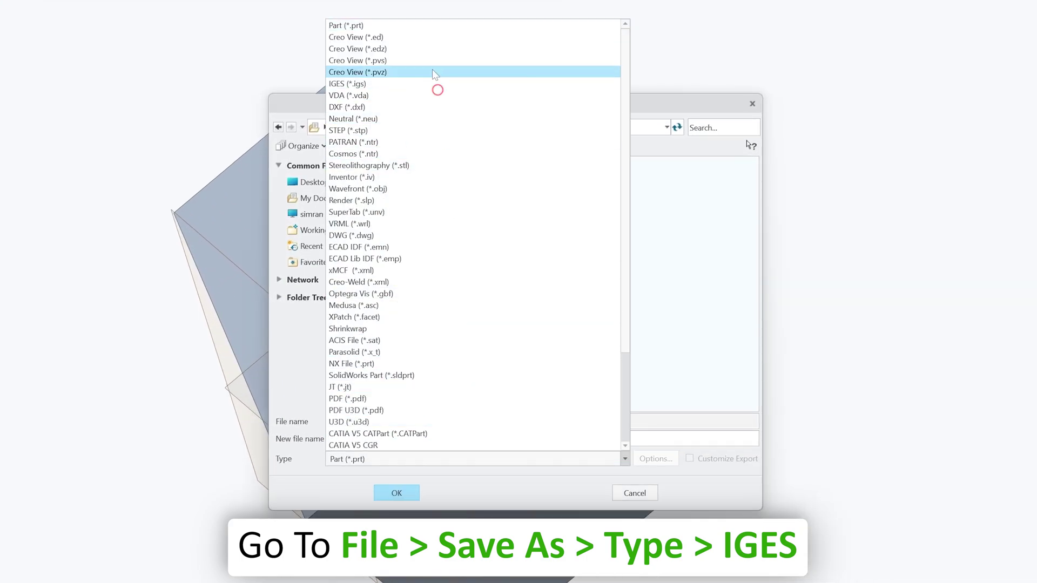
{"action": "left_click", "coordinate": [432, 84]}
{"action": "left_click", "coordinate": [314, 182]}
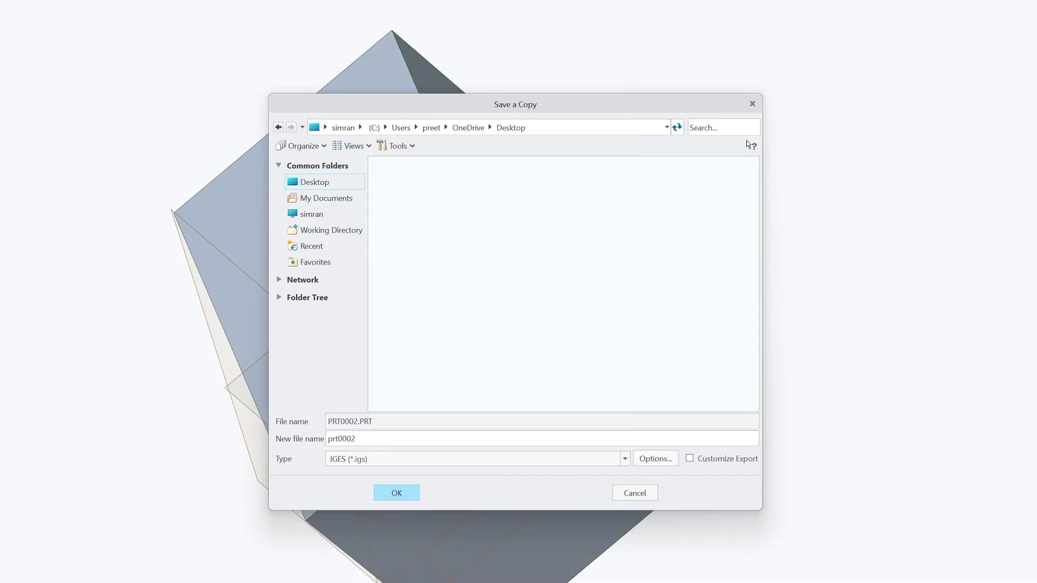
{"action": "left_click", "coordinate": [405, 493]}
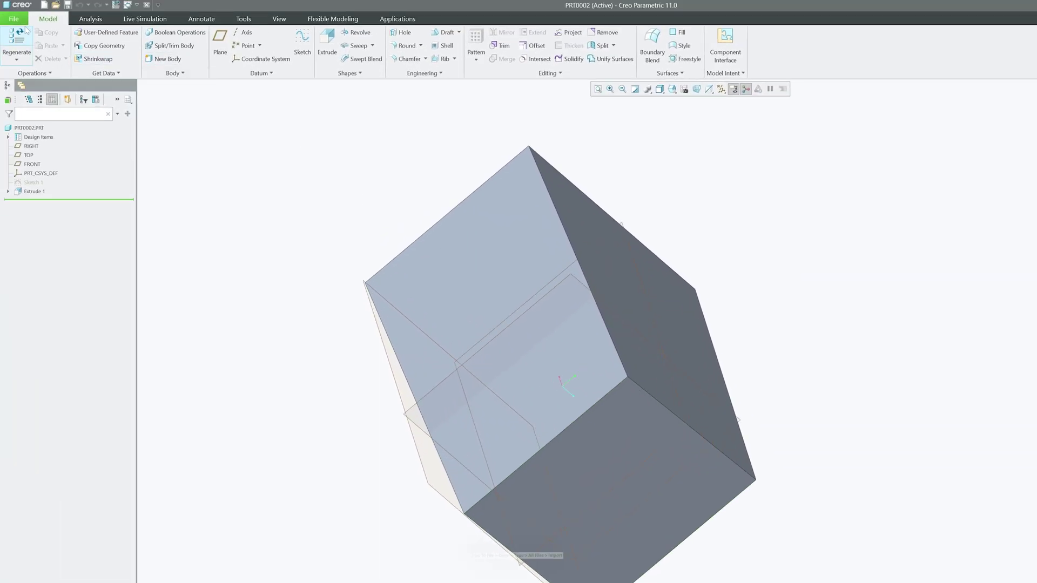
- Show All Files in the Open dialog to confirm prt0002.igs is on the Desktop
{"action": "left_click", "coordinate": [24, 24]}
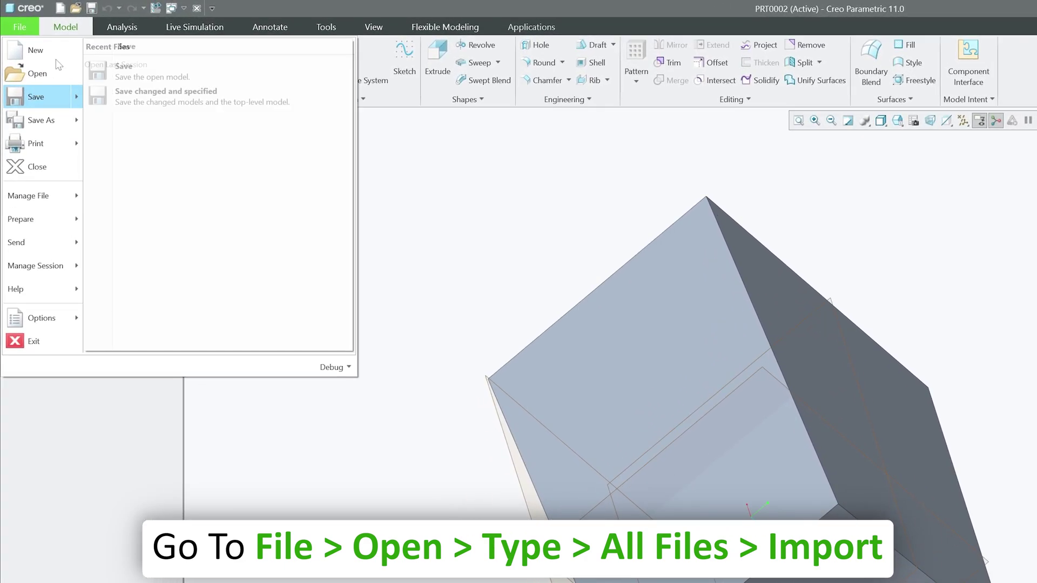
{"action": "left_click", "coordinate": [37, 53]}
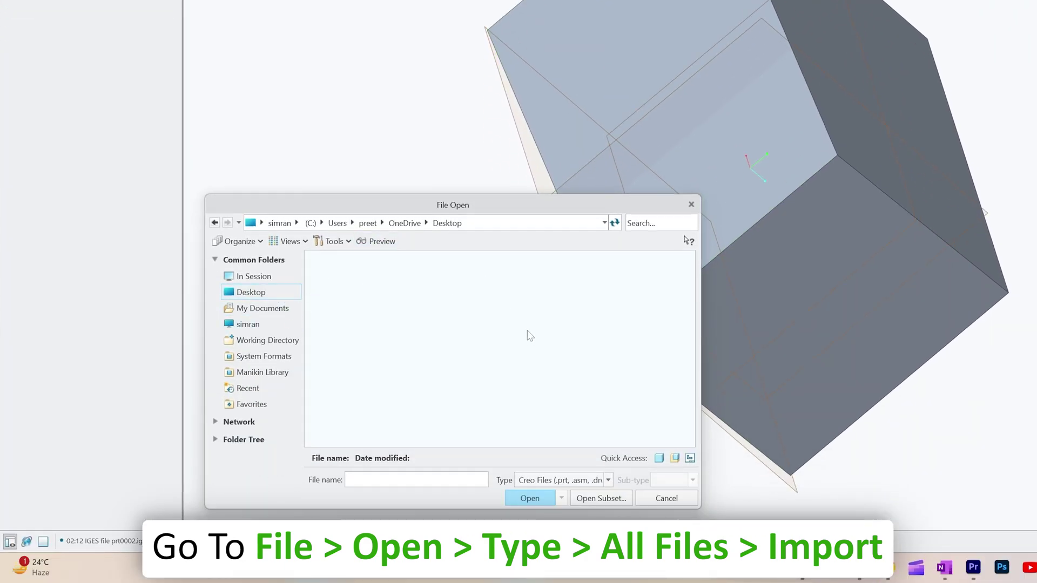
{"action": "right_click", "coordinate": [508, 339]}
{"action": "left_click", "coordinate": [565, 480]}
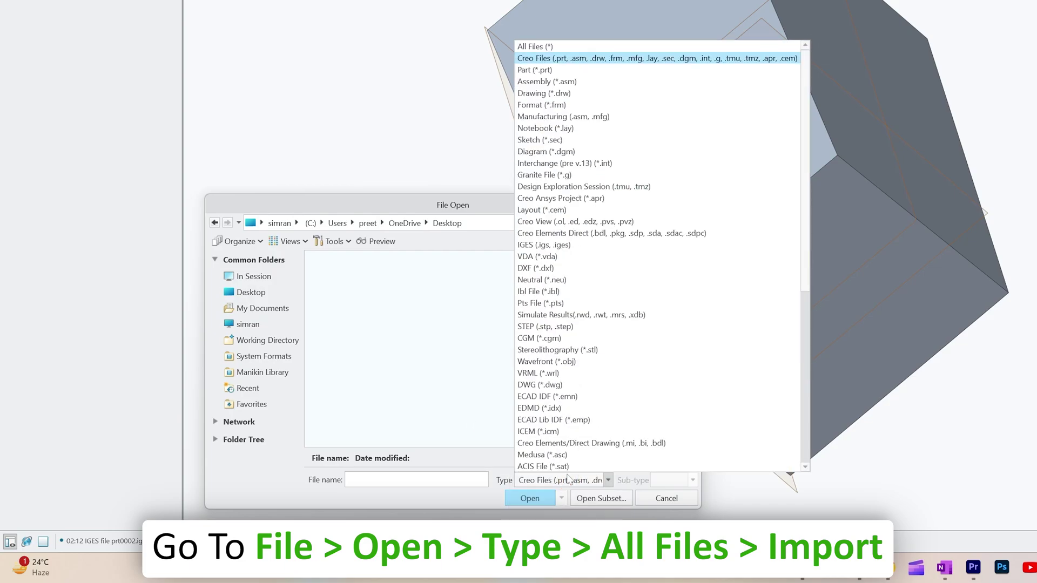
{"action": "left_click", "coordinate": [566, 47]}
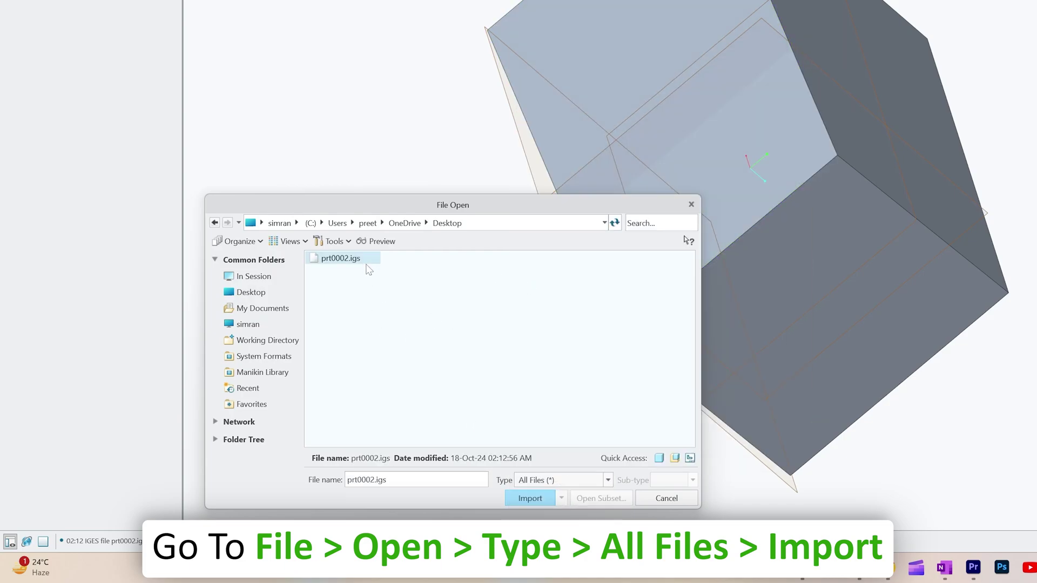
- Cancel importing prt0002.igs and start a new solid part, prt0003
{"action": "left_click", "coordinate": [544, 505]}
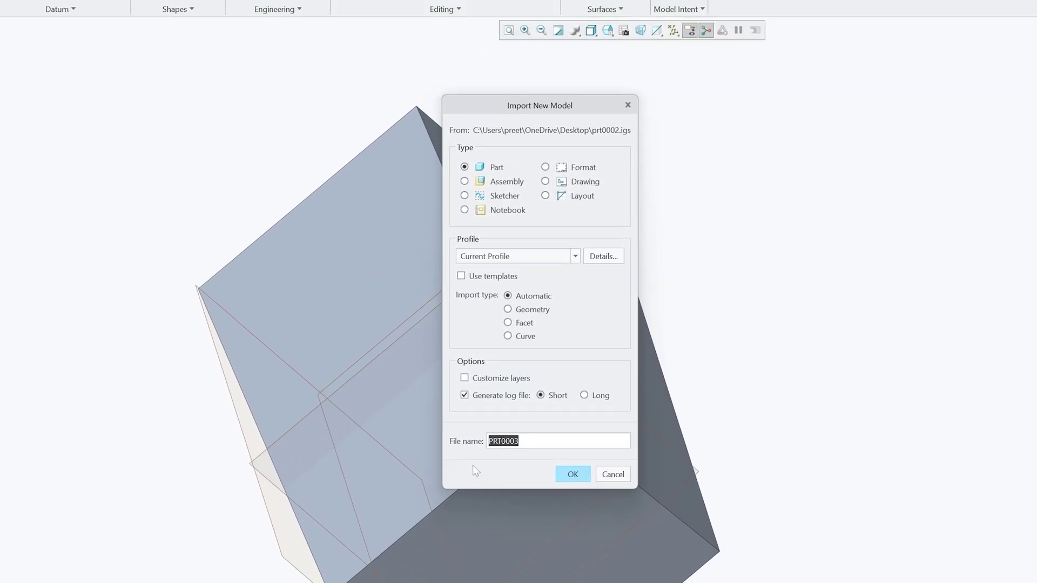
{"action": "left_click", "coordinate": [613, 474]}
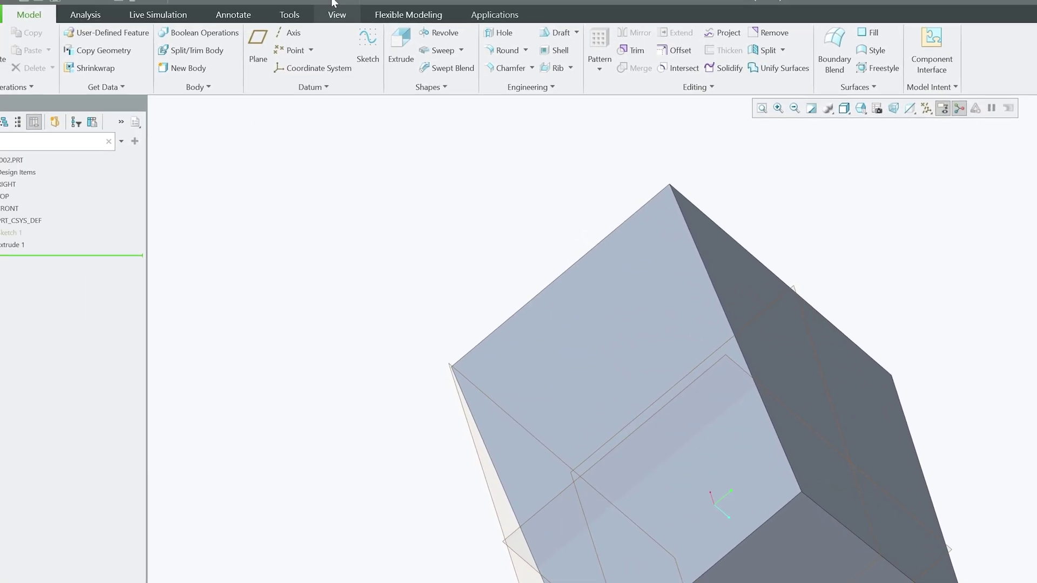
{"action": "left_click", "coordinate": [18, 26]}
{"action": "left_click", "coordinate": [37, 49]}
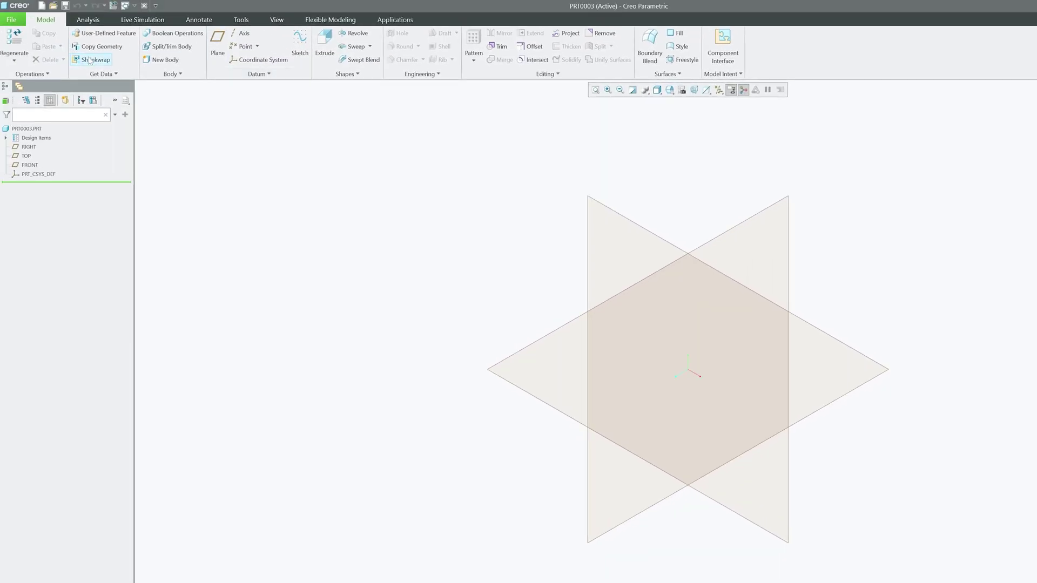
- Import prt0002.igs via Get Data as part PRT0004 and select its PRT0002 coordinate system
{"action": "left_click", "coordinate": [104, 74]}
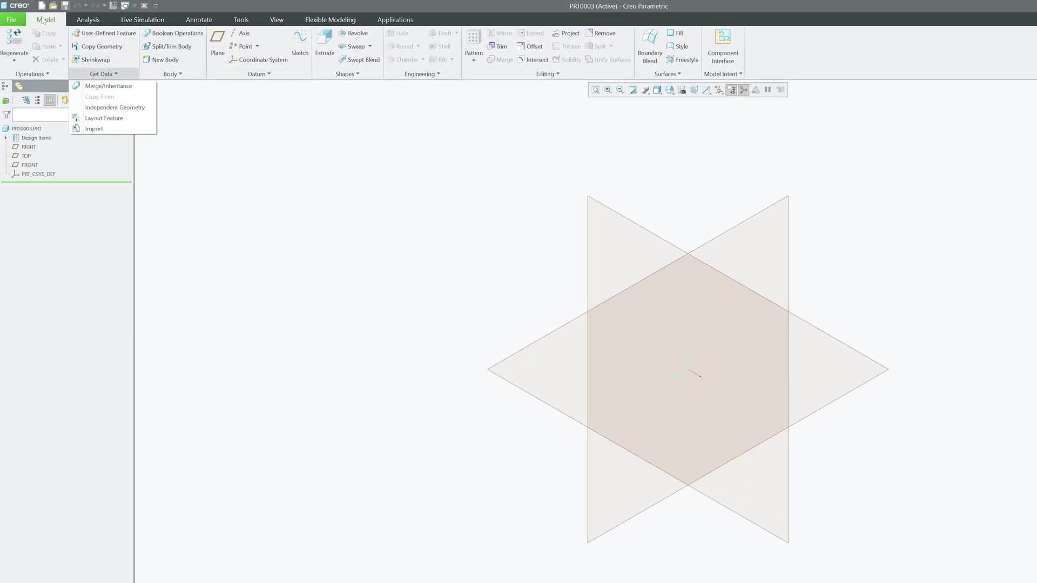
{"action": "left_click", "coordinate": [94, 128]}
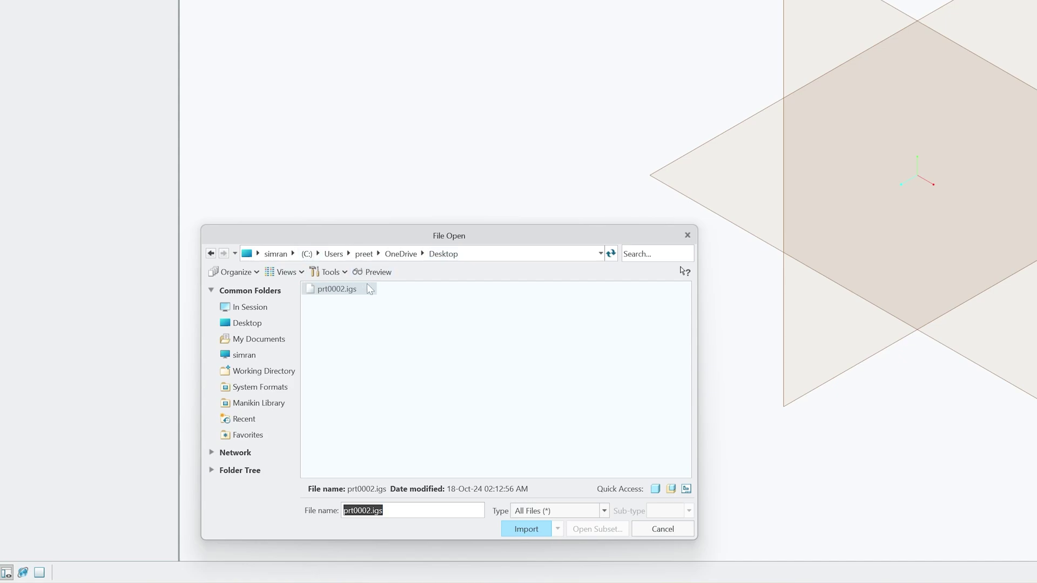
{"action": "double_click", "coordinate": [360, 290]}
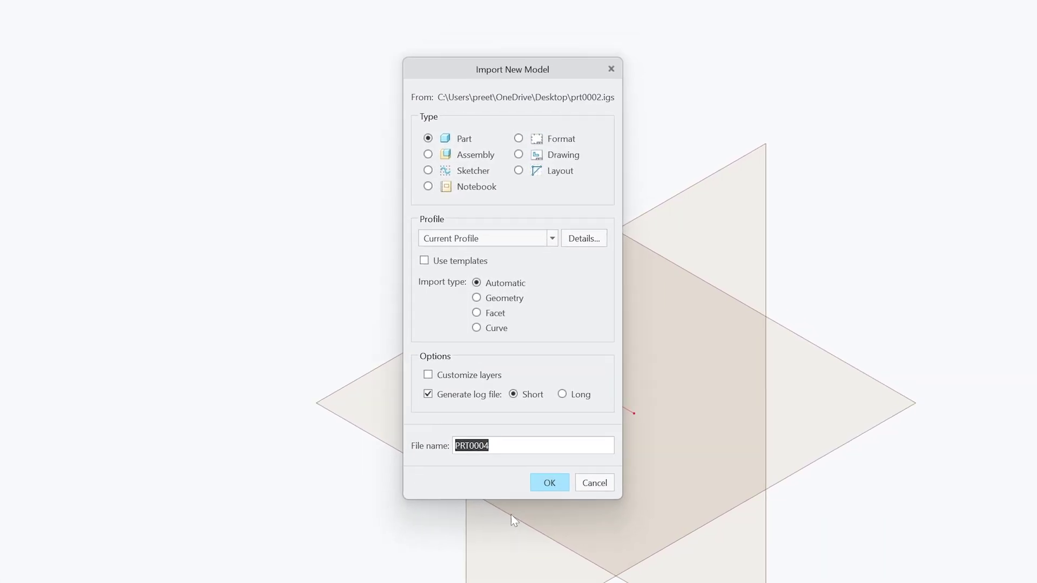
{"action": "left_click", "coordinate": [857, 246]}
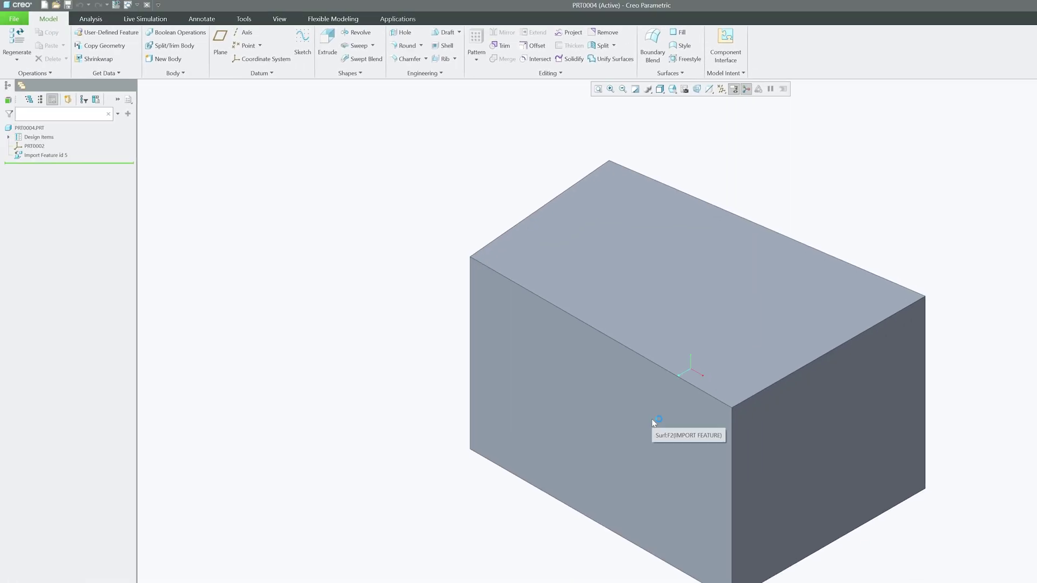
{"action": "mouse_move", "coordinate": [655, 423]}
{"action": "middle_mouse_down"}
{"action": "mouse_move", "coordinate": [706, 373]}
{"action": "mouse_move", "coordinate": [768, 577]}
{"action": "mouse_move", "coordinate": [831, 283]}
{"action": "mouse_move", "coordinate": [868, 403]}
{"action": "mouse_move", "coordinate": [872, 575]}
{"action": "mouse_move", "coordinate": [646, 513]}
{"action": "mouse_move", "coordinate": [637, 438]}
{"action": "mouse_move", "coordinate": [687, 573]}
{"action": "middle_mouse_up"}
{"action": "left_click", "coordinate": [34, 146]}
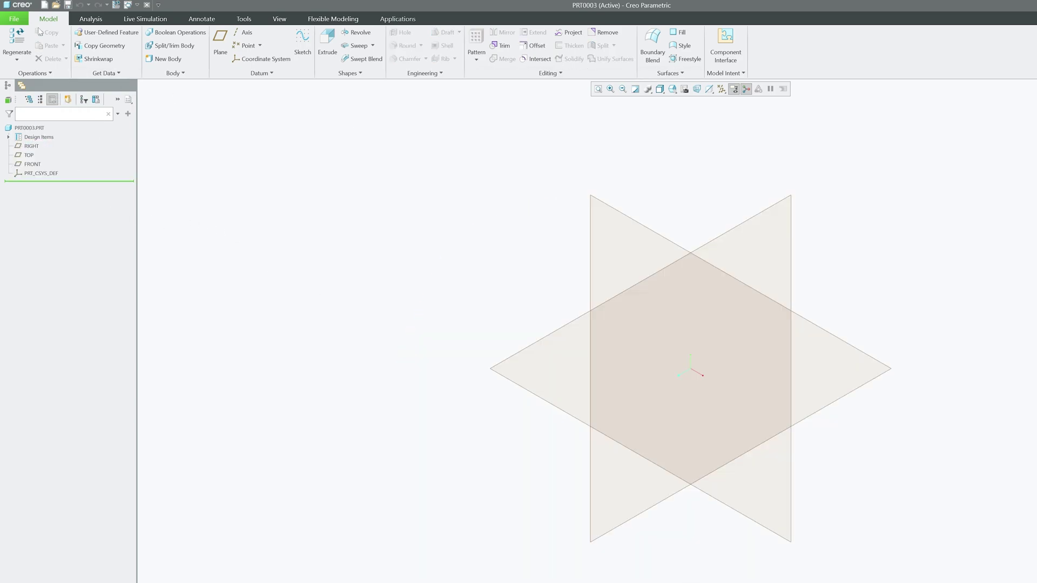
- Reopen Options and review the IGES Default Profile choices under Data Exchange
{"action": "left_click", "coordinate": [14, 18]}
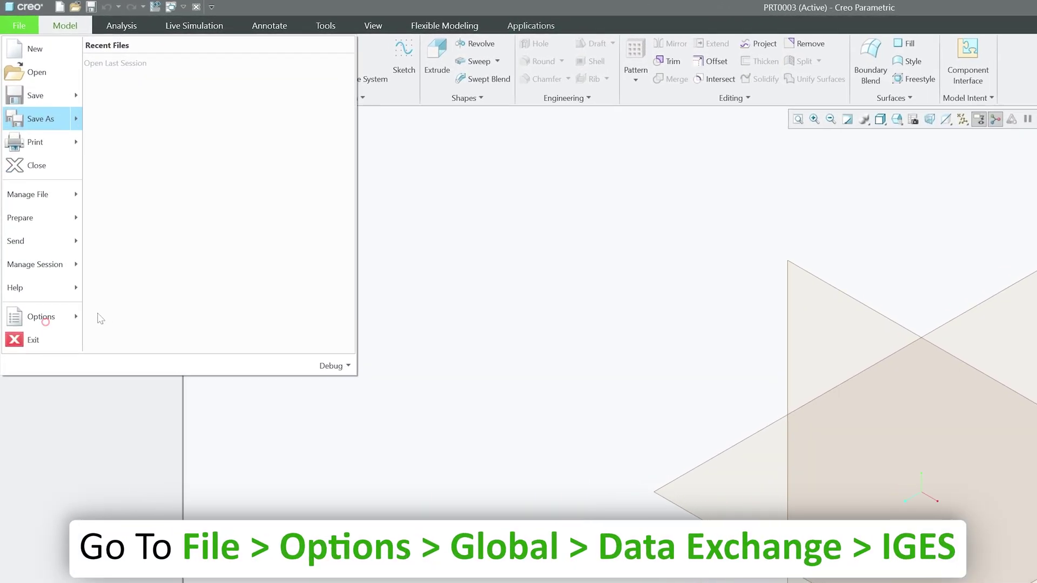
{"action": "left_click", "coordinate": [45, 320]}
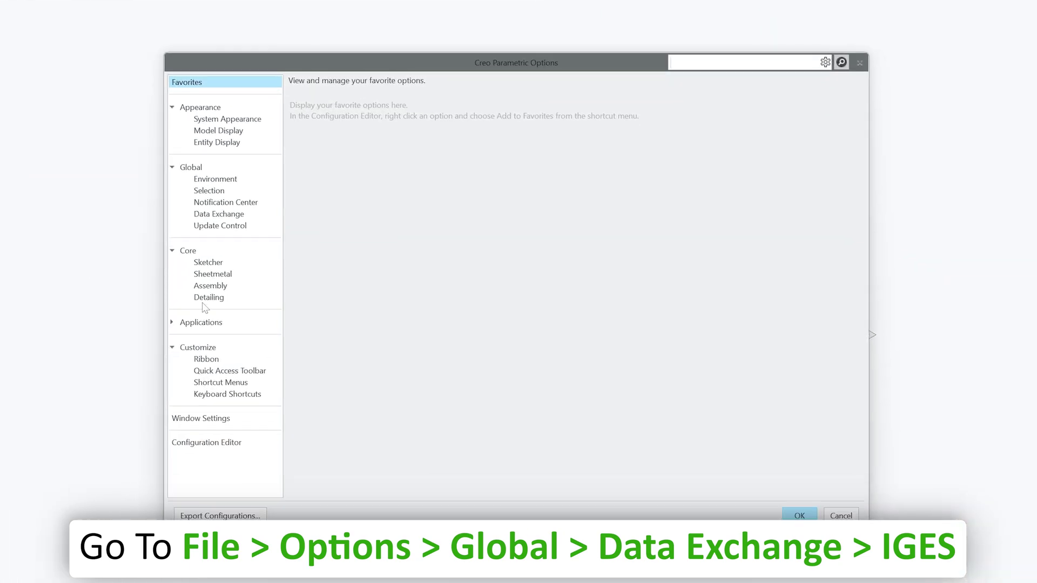
{"action": "left_click", "coordinate": [209, 298]}
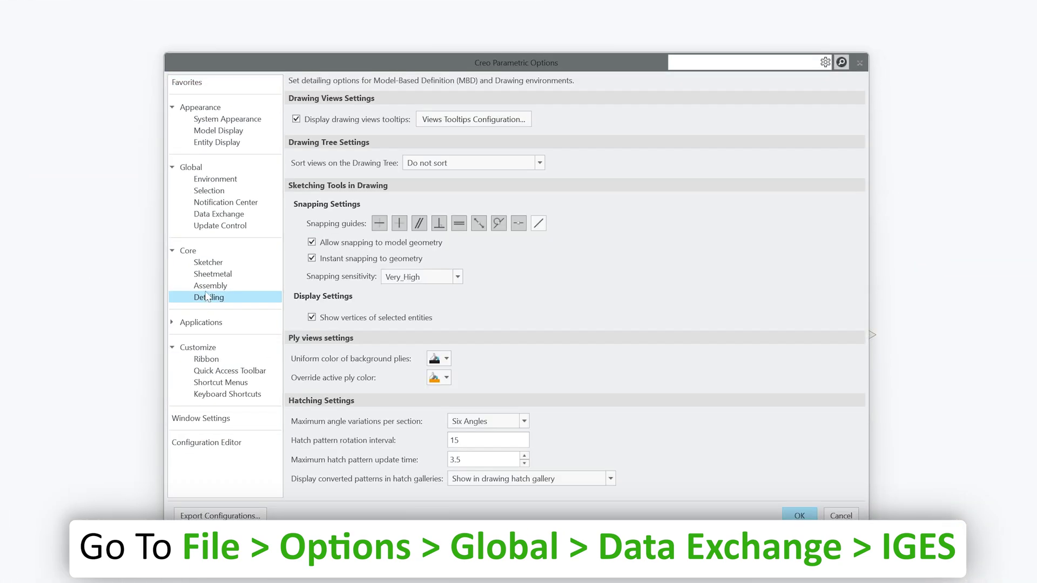
{"action": "left_click", "coordinate": [206, 371]}
{"action": "left_click", "coordinate": [219, 214]}
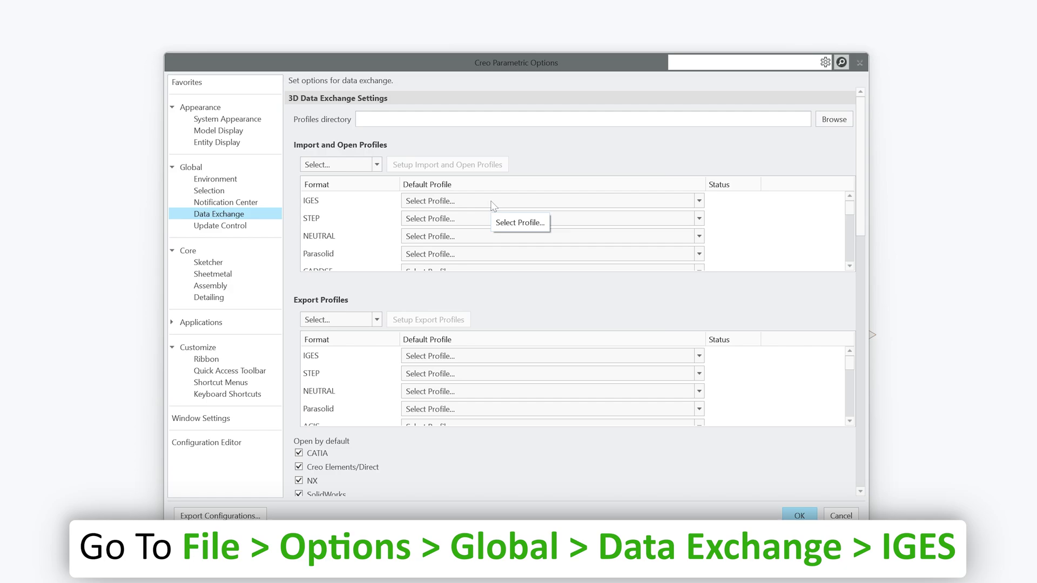
{"action": "left_click", "coordinate": [493, 205]}
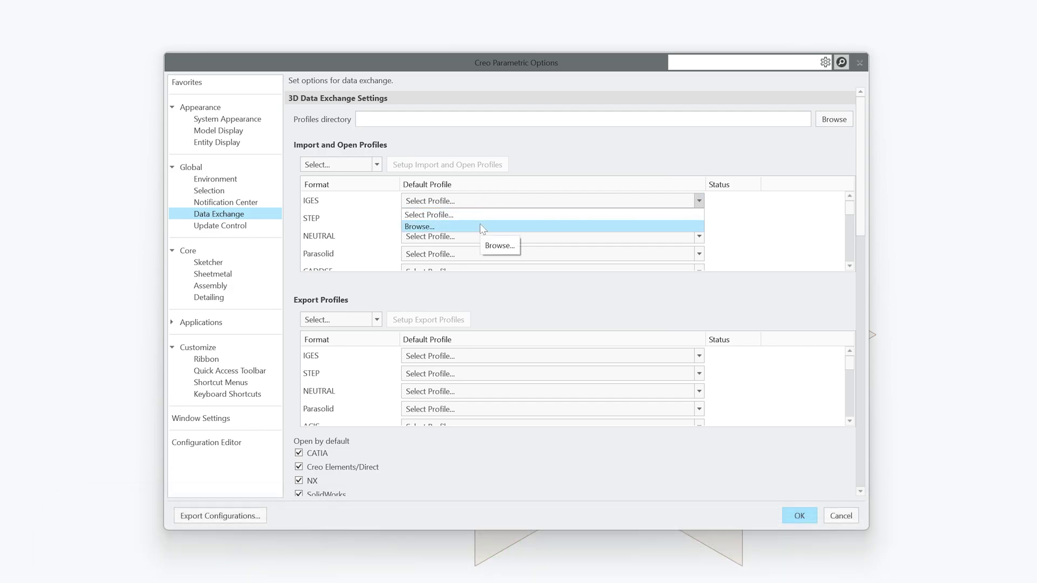
{"action": "left_click", "coordinate": [786, 264]}
- Review Update Control and the Sketcher dimension, grid, startup and line thickness settings, briefly checking Sheetmetal
{"action": "left_click", "coordinate": [257, 227]}
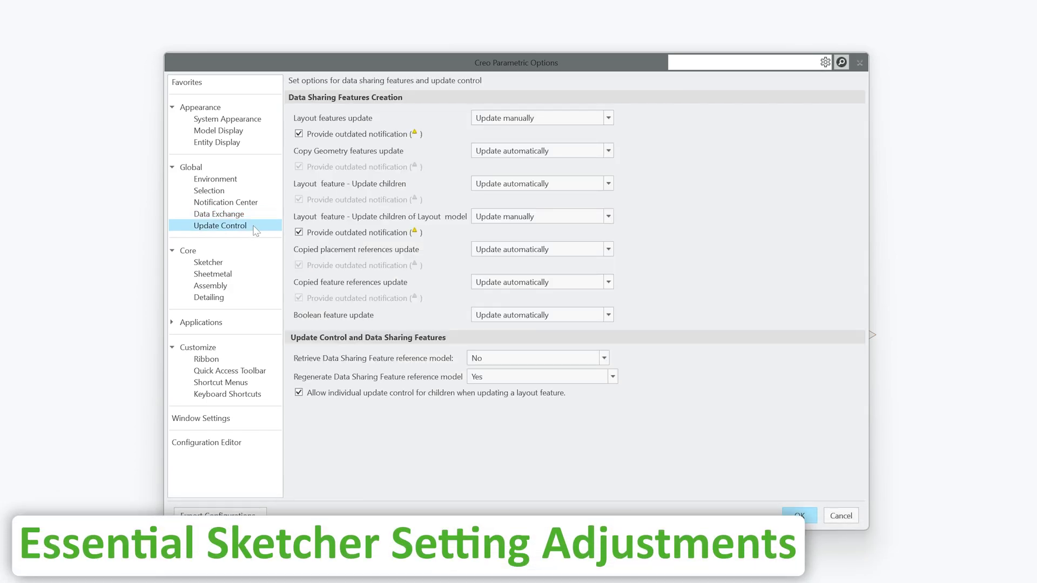
{"action": "left_click", "coordinate": [238, 265]}
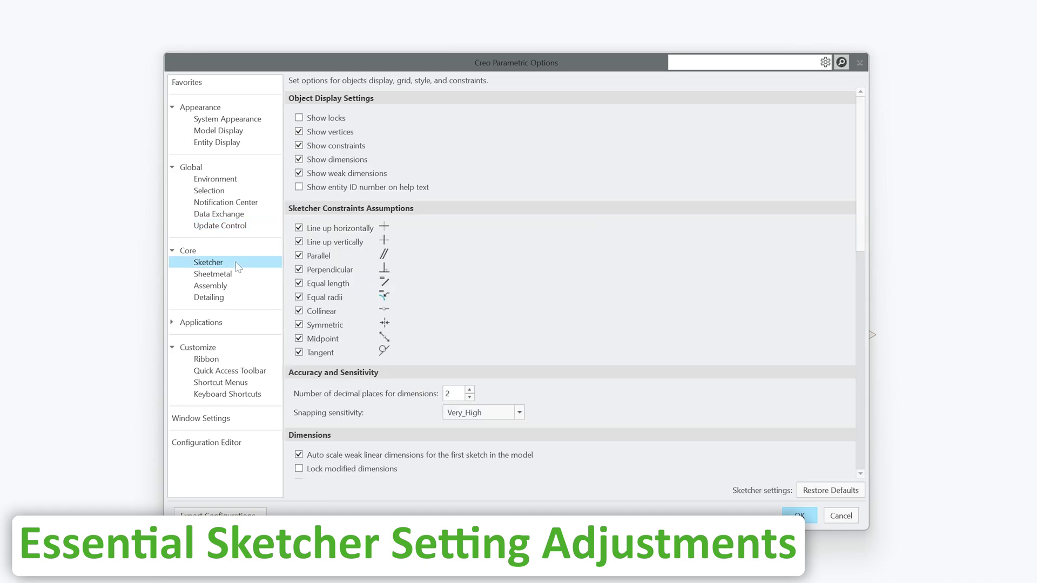
{"action": "scroll", "coordinate": [424, 310], "scroll_direction": "down", "scroll_amount": 5}
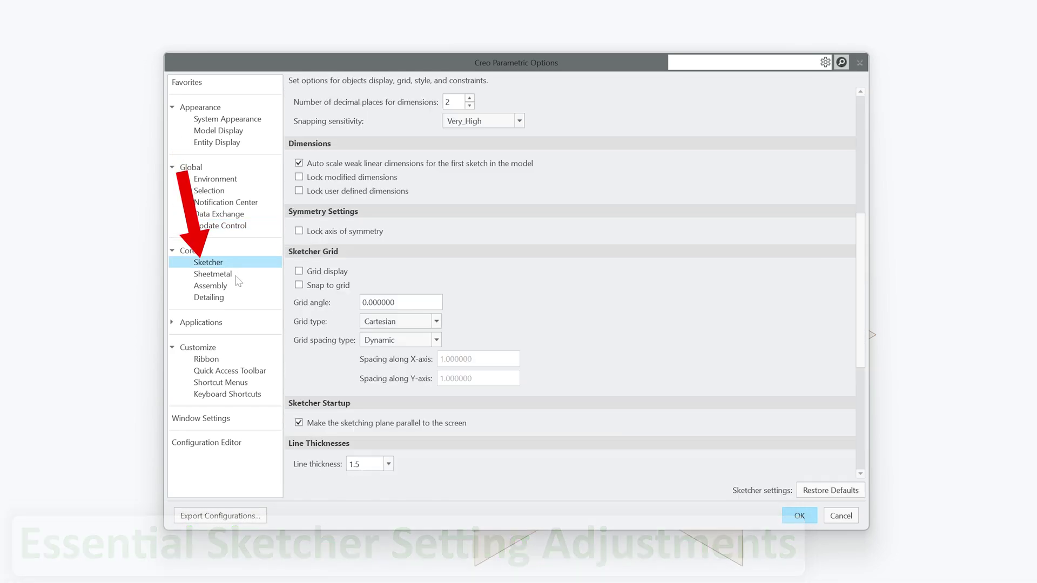
{"action": "left_click", "coordinate": [235, 274]}
{"action": "left_click", "coordinate": [220, 262]}
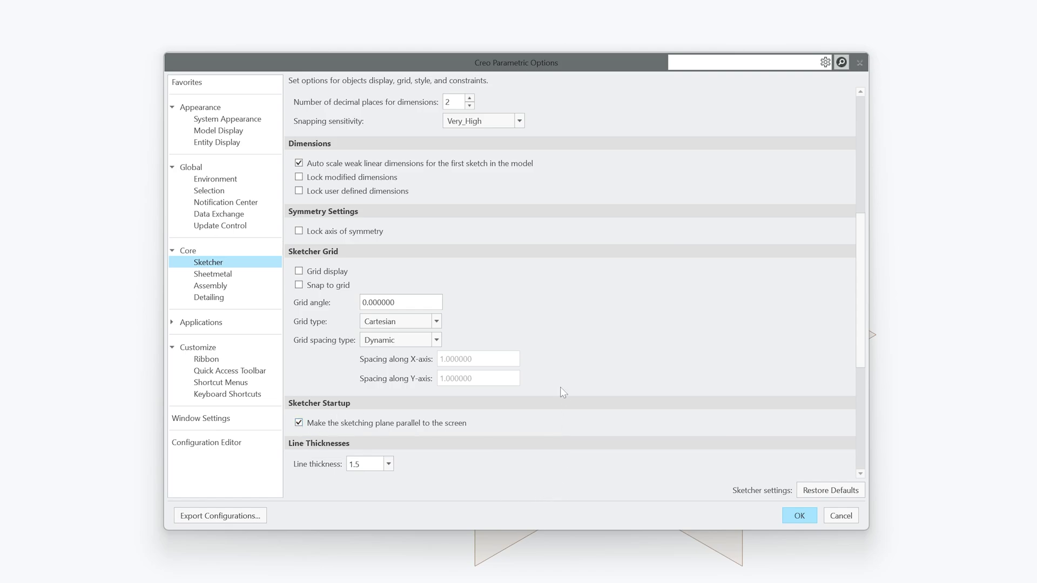
- Browse the Sheetmetal, Assembly, Detailing and Quick Access Toolbar settings, then close Options with OK
{"action": "left_click", "coordinate": [216, 274]}
{"action": "left_click", "coordinate": [229, 286]}
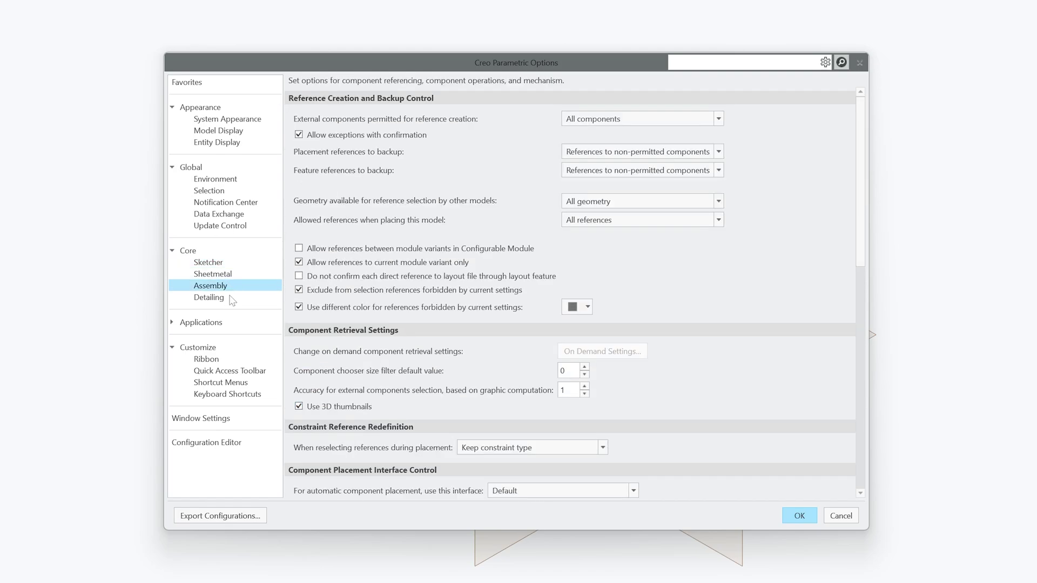
{"action": "left_click", "coordinate": [235, 298]}
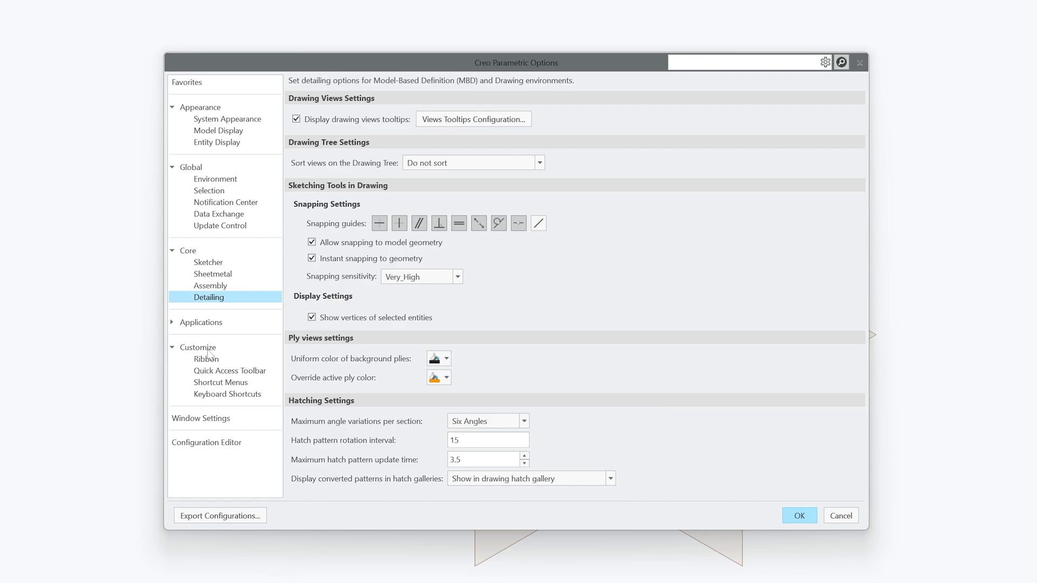
{"action": "left_click", "coordinate": [219, 372]}
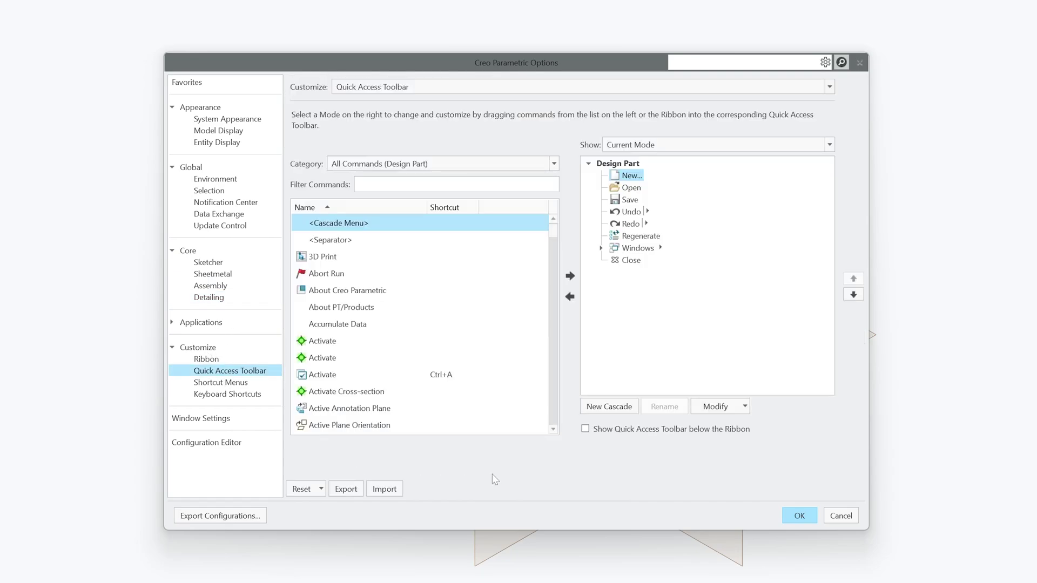
{"action": "left_click", "coordinate": [797, 520]}
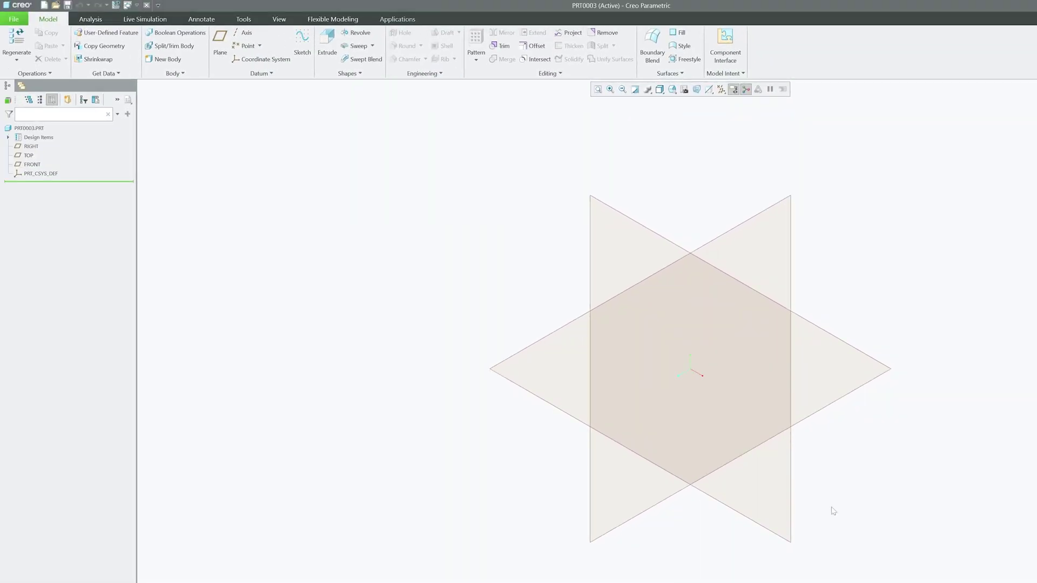